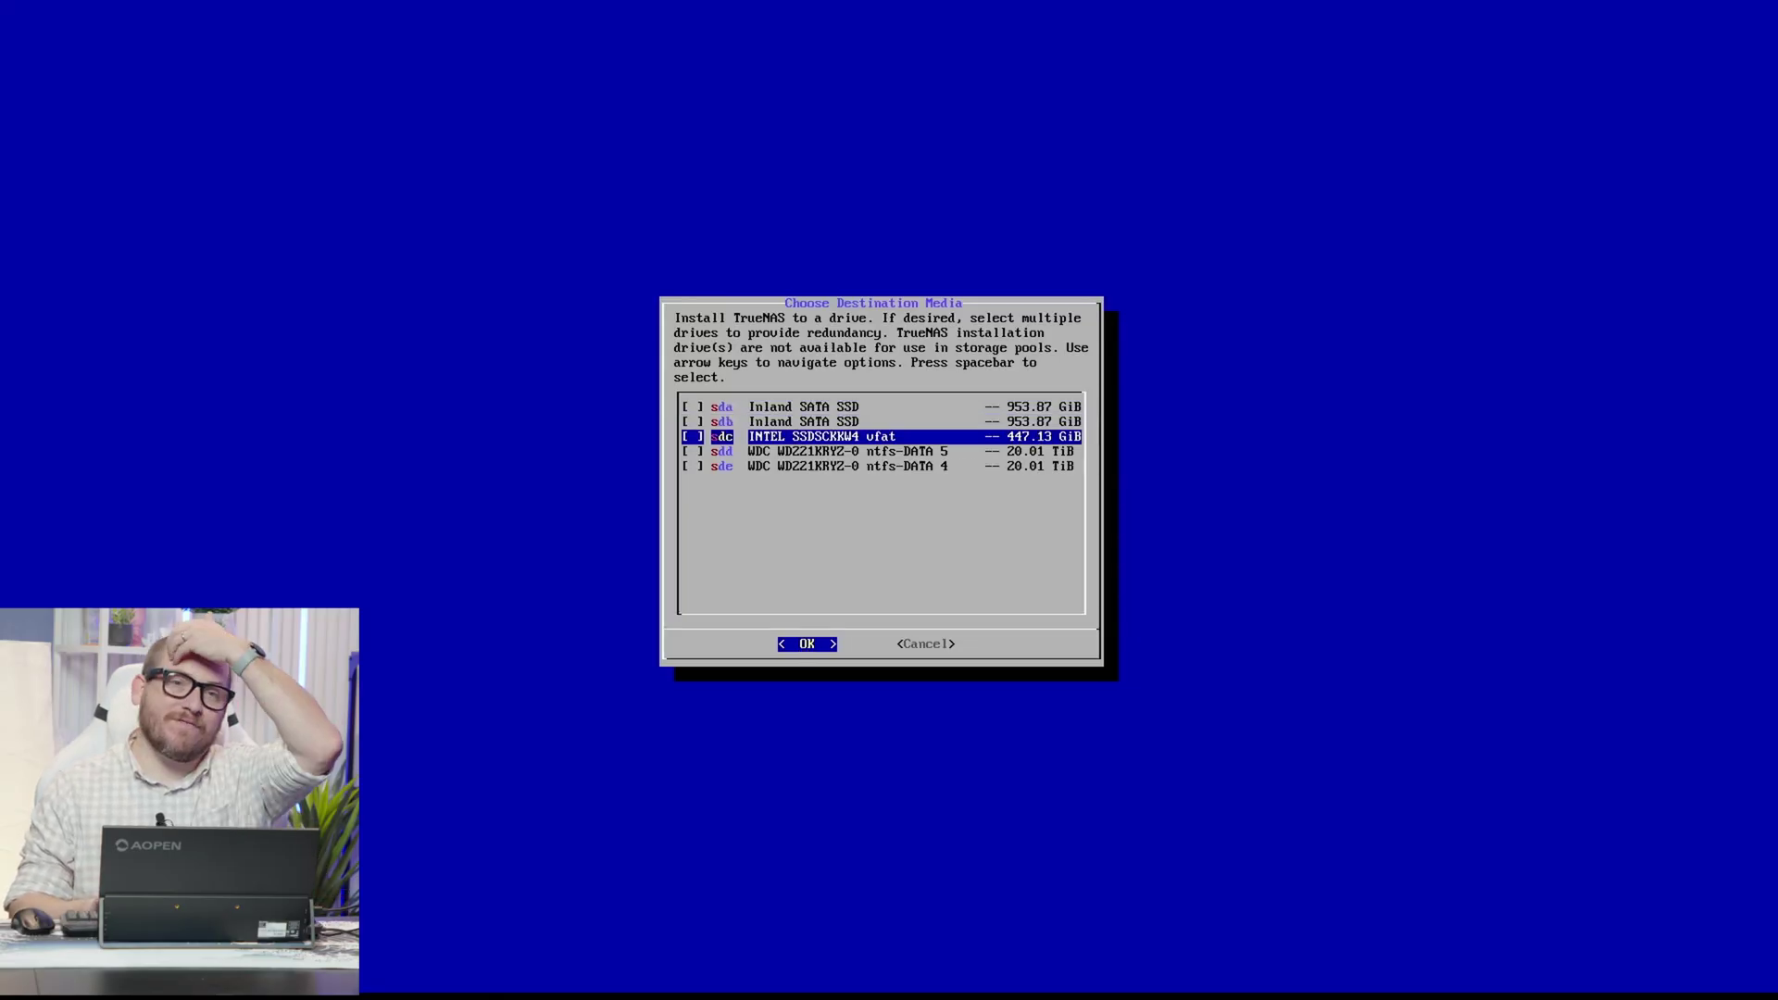
# - Install TrueNAS onto the Intel SSD sdc, accept the erase warning, and finish the installation
pyautogui.press('space')
pyautogui.press('Return')
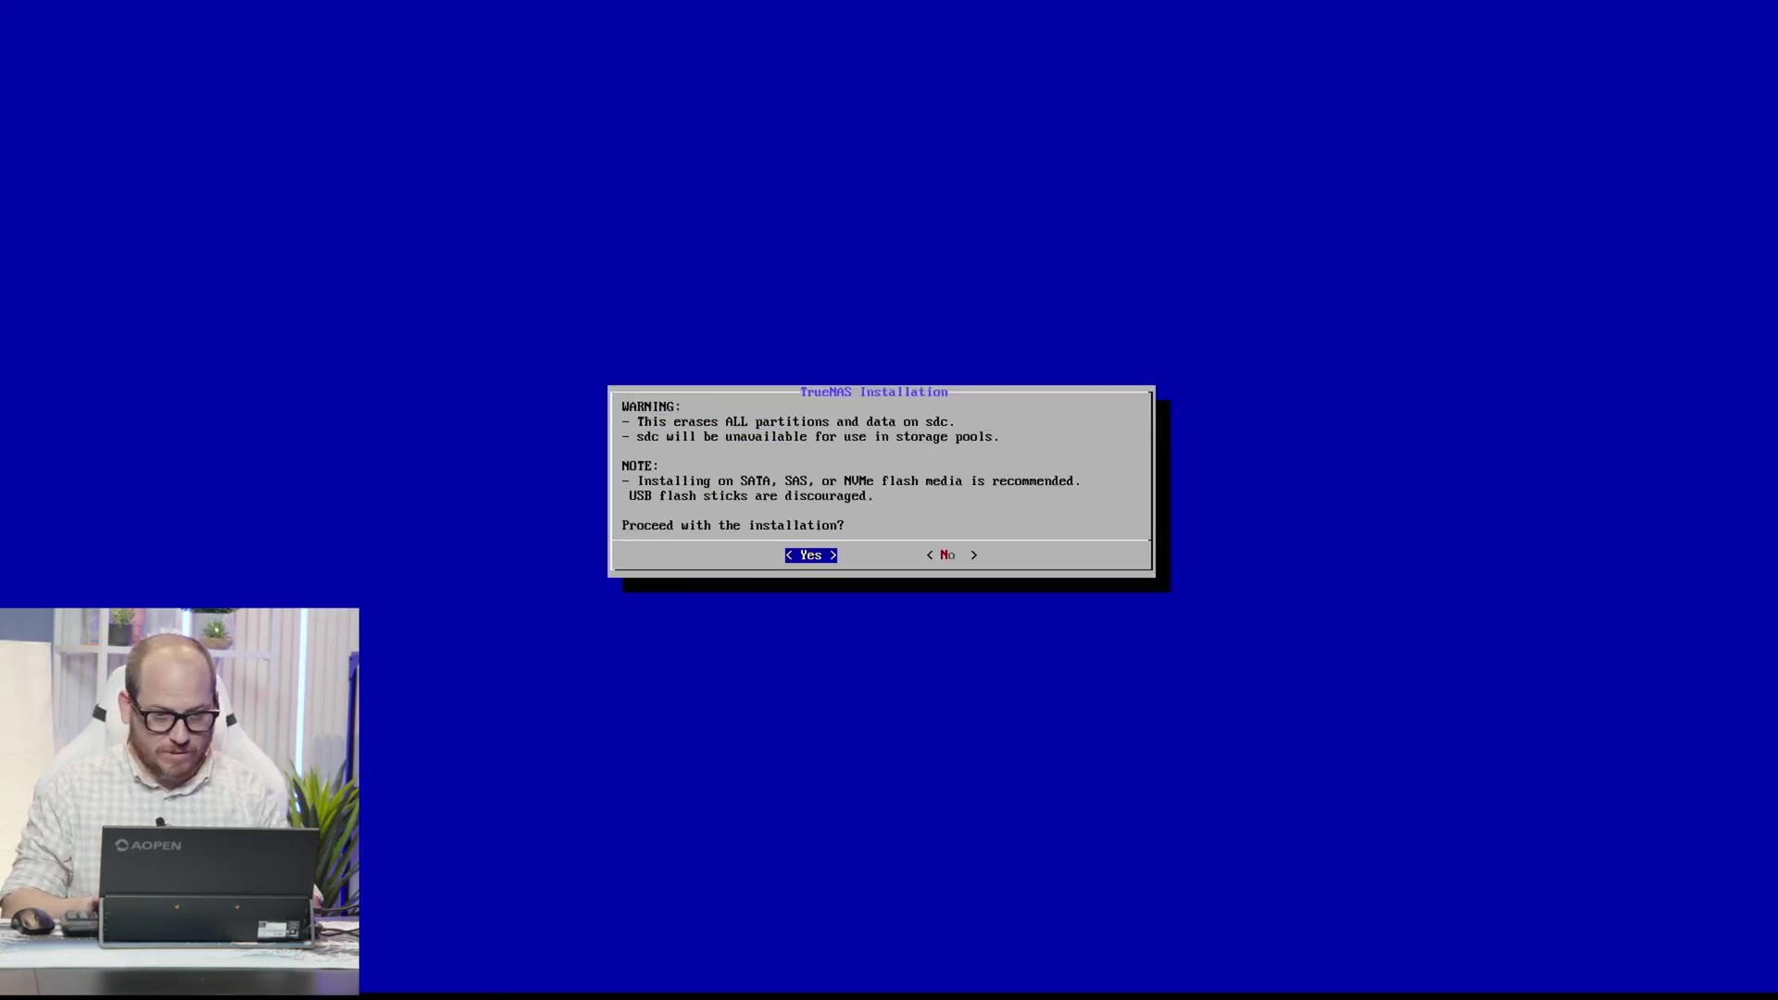
pyautogui.press('Return')
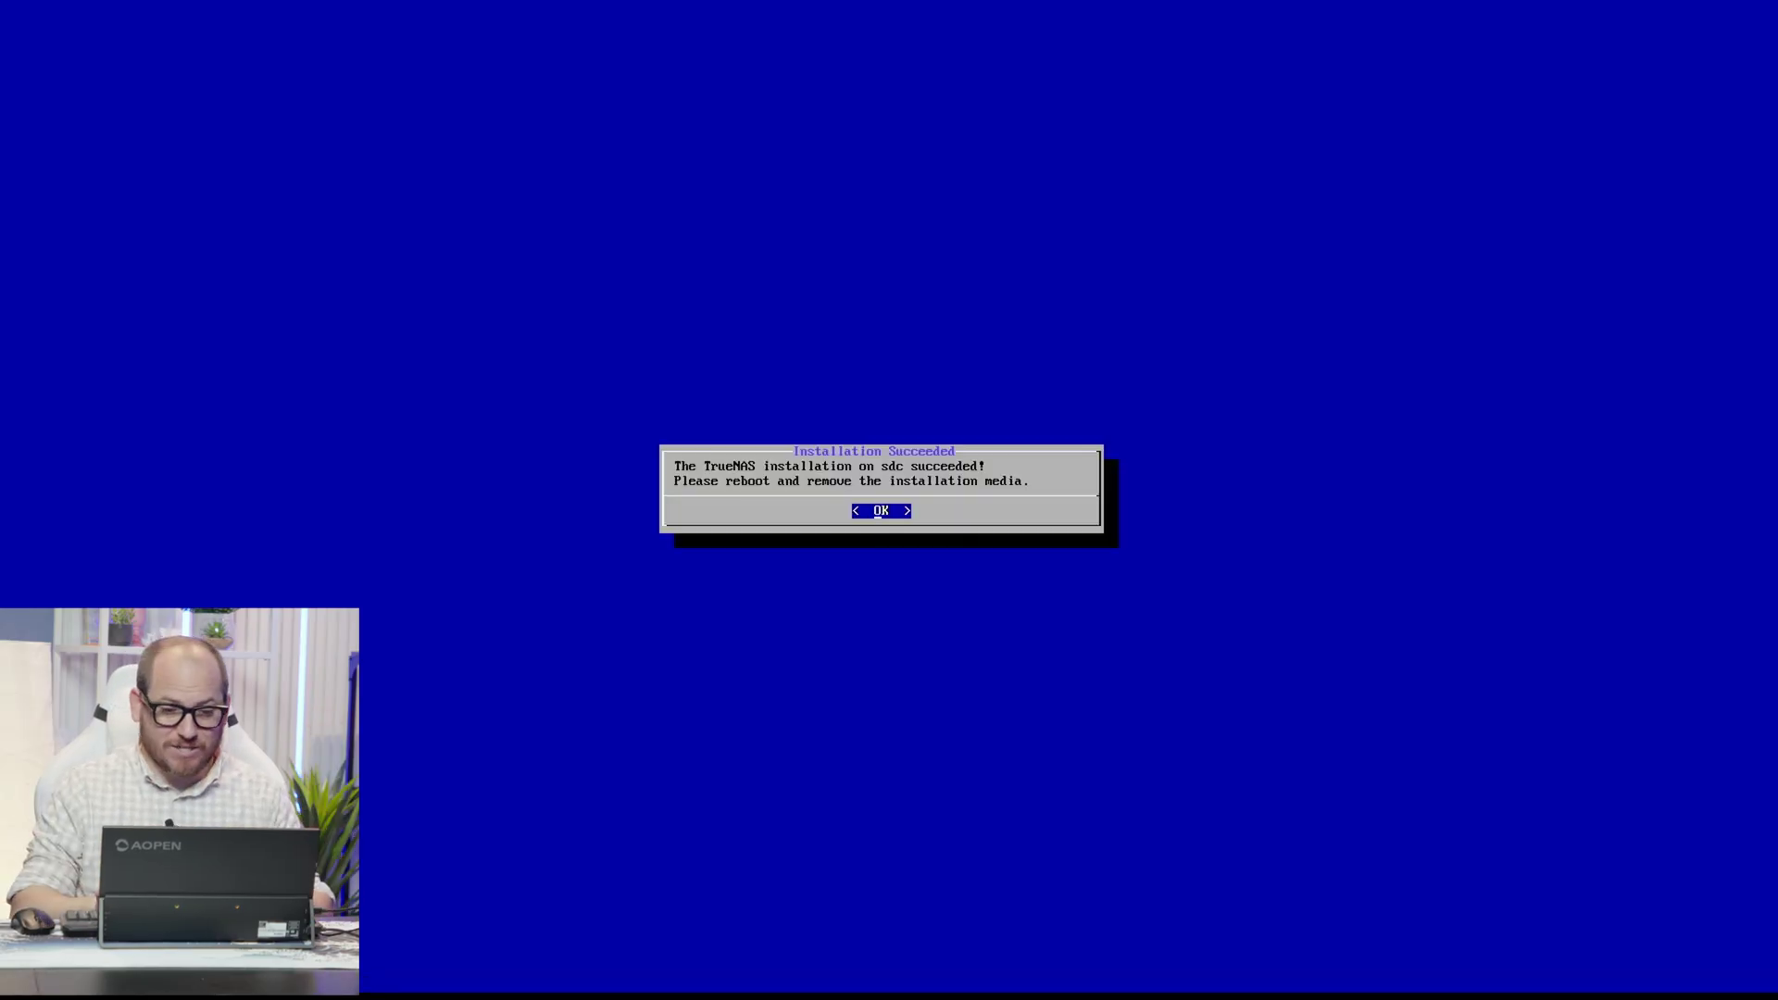
pyautogui.press('Return')
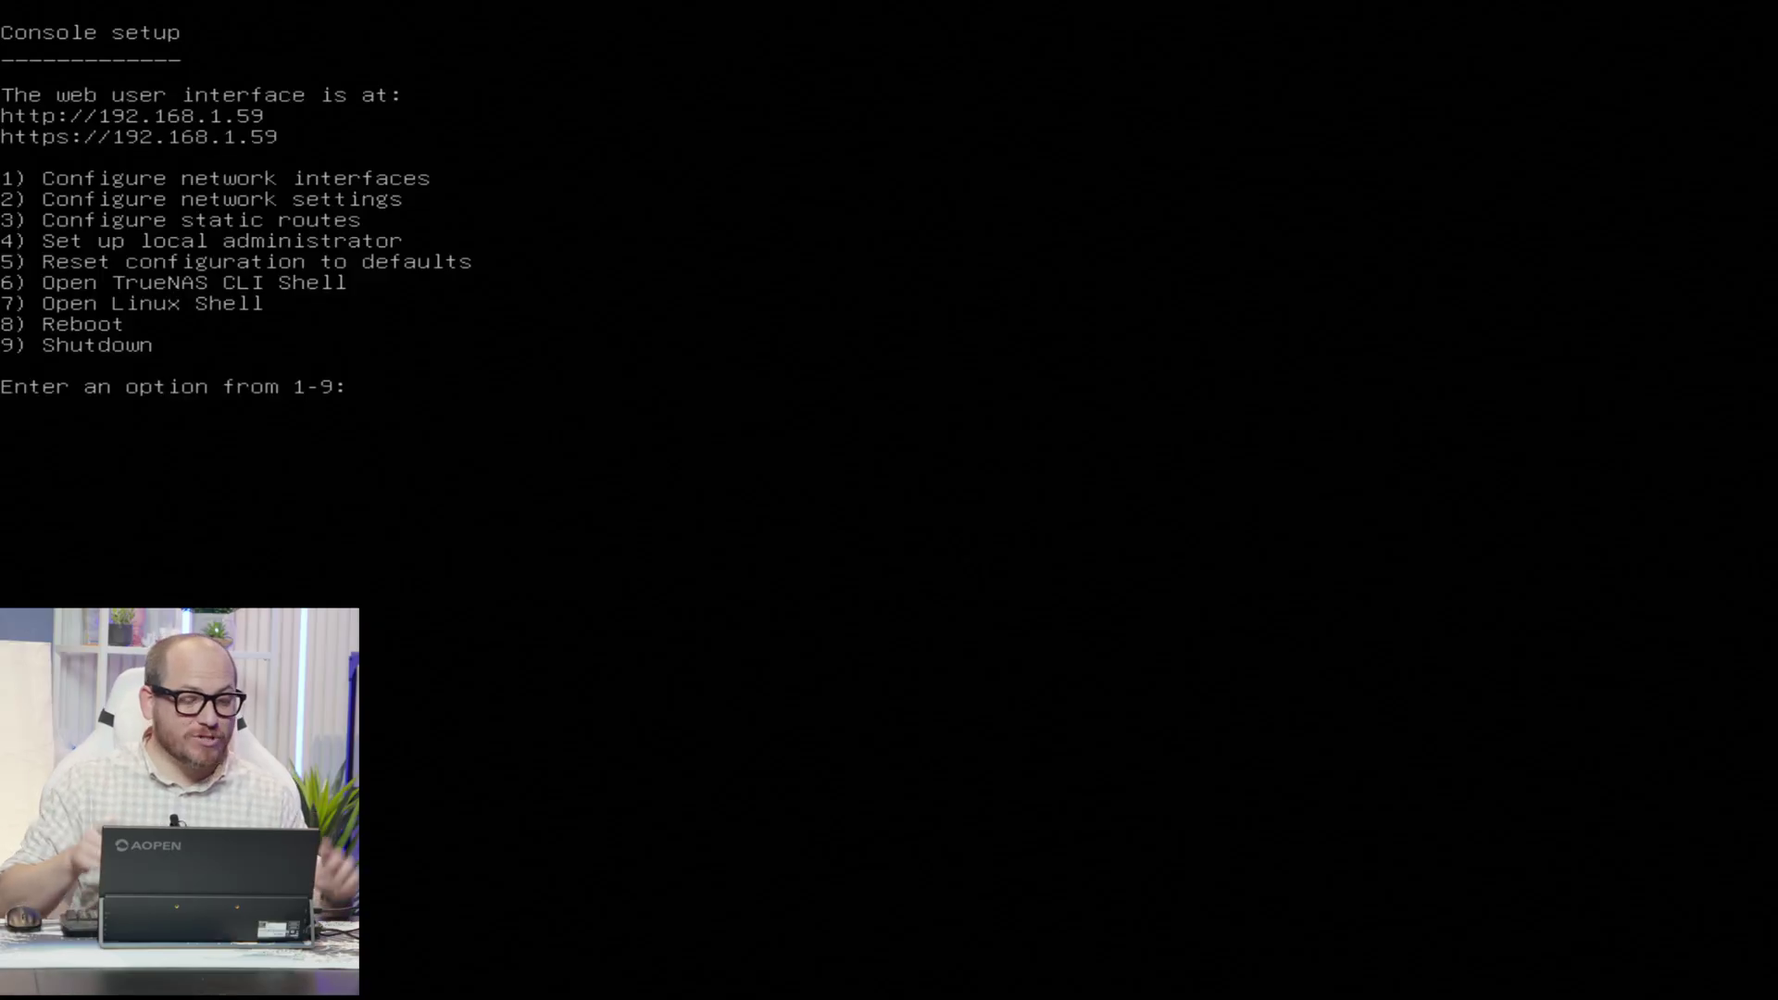
# - Bring back the console setup menu showing the web interface address 192.168.1.59
pyautogui.press('Return')
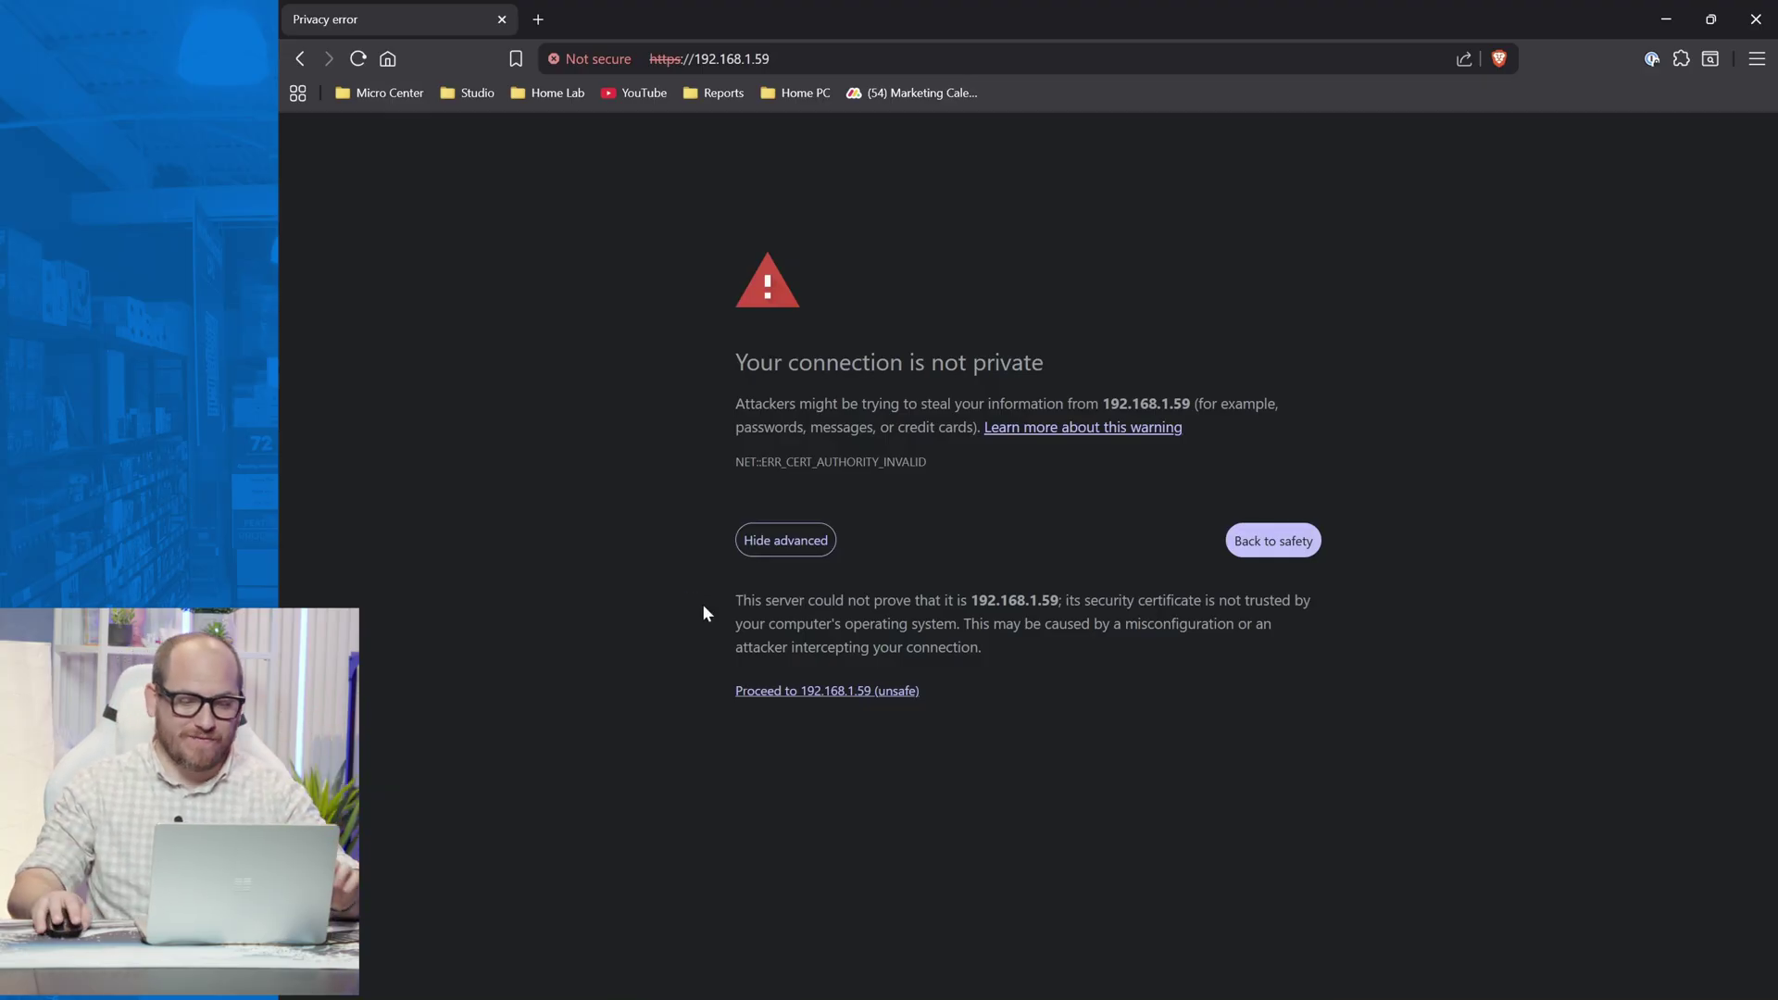
# - Proceed past the certificate warning and enter the admin password
pyautogui.click(775, 690)
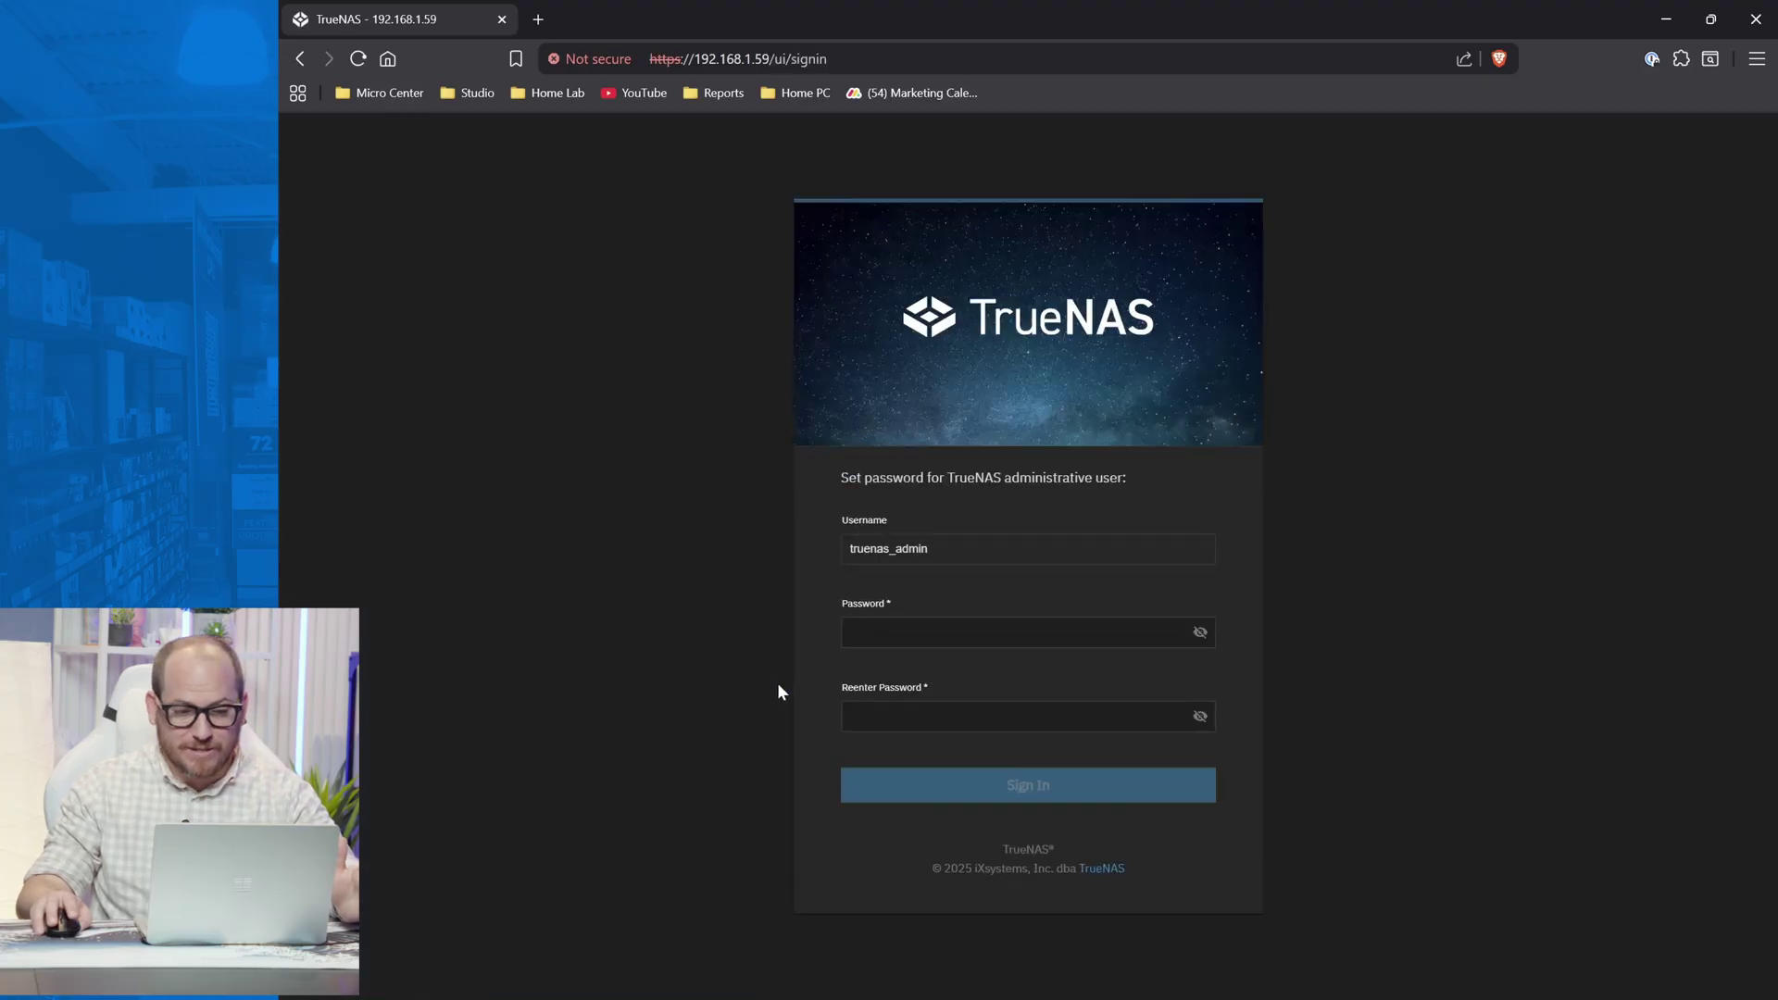
pyautogui.click(1050, 624)
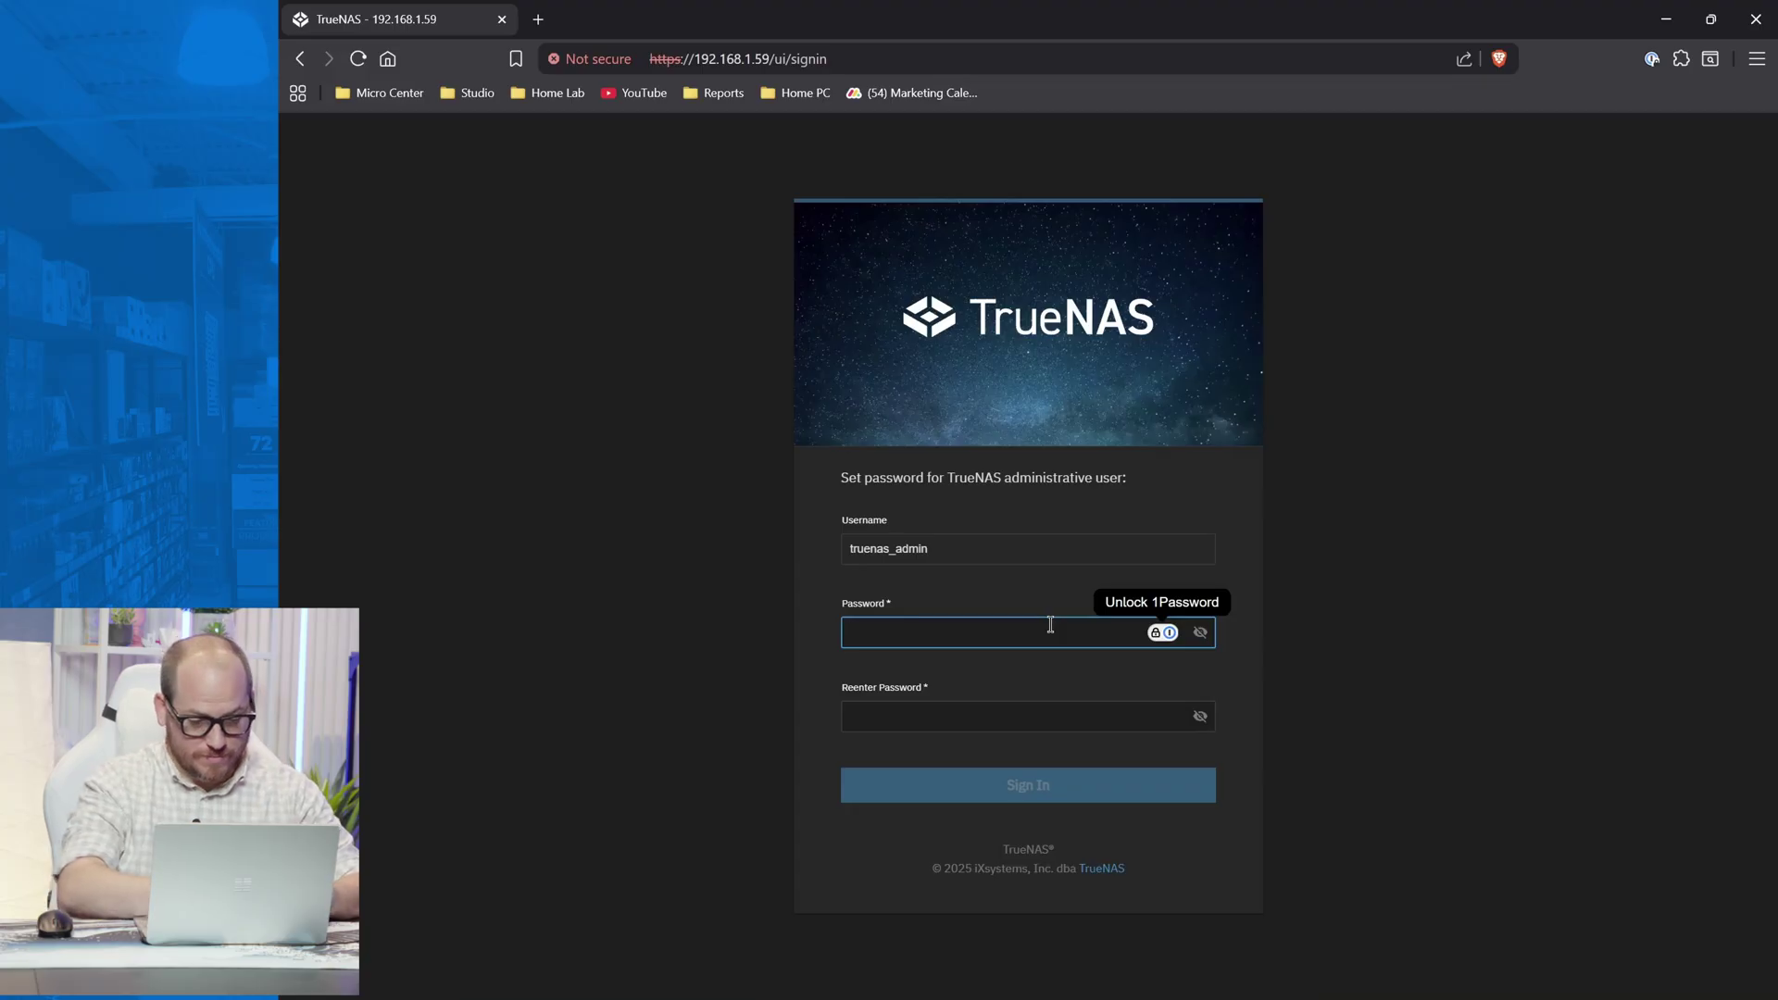
pyautogui.write('*****')
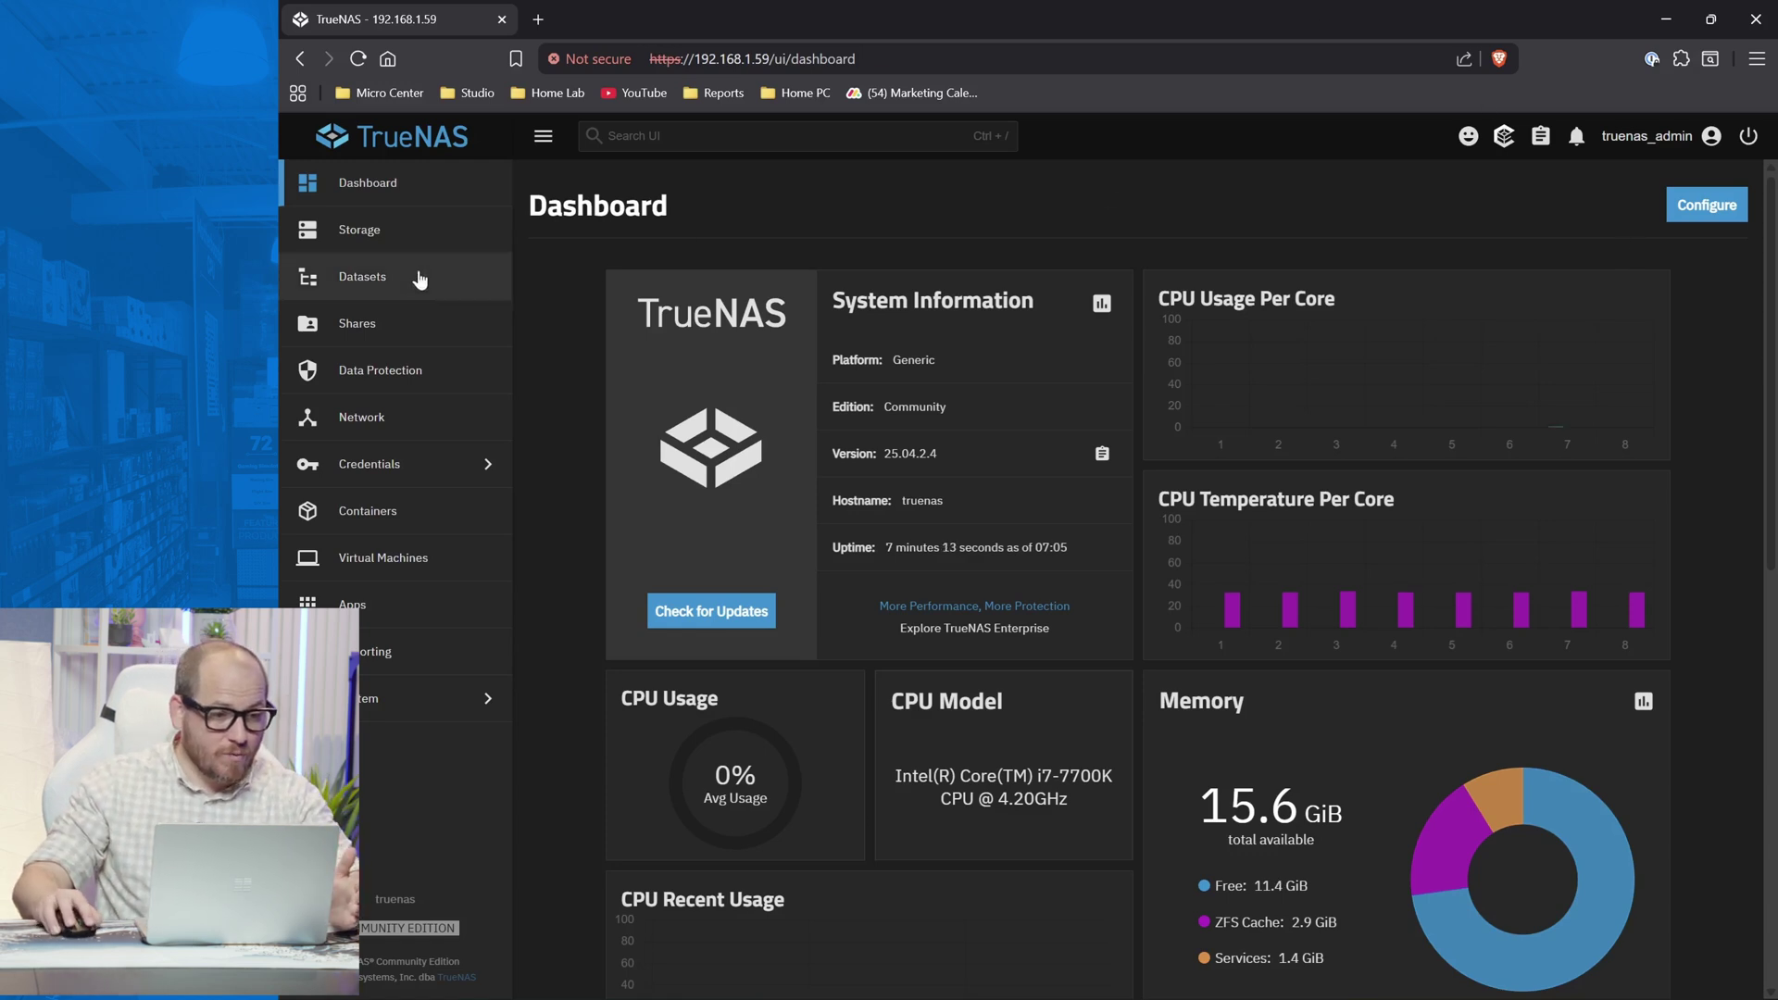
# - From Storage, start a new pool named 'Share'
pyautogui.click(416, 243)
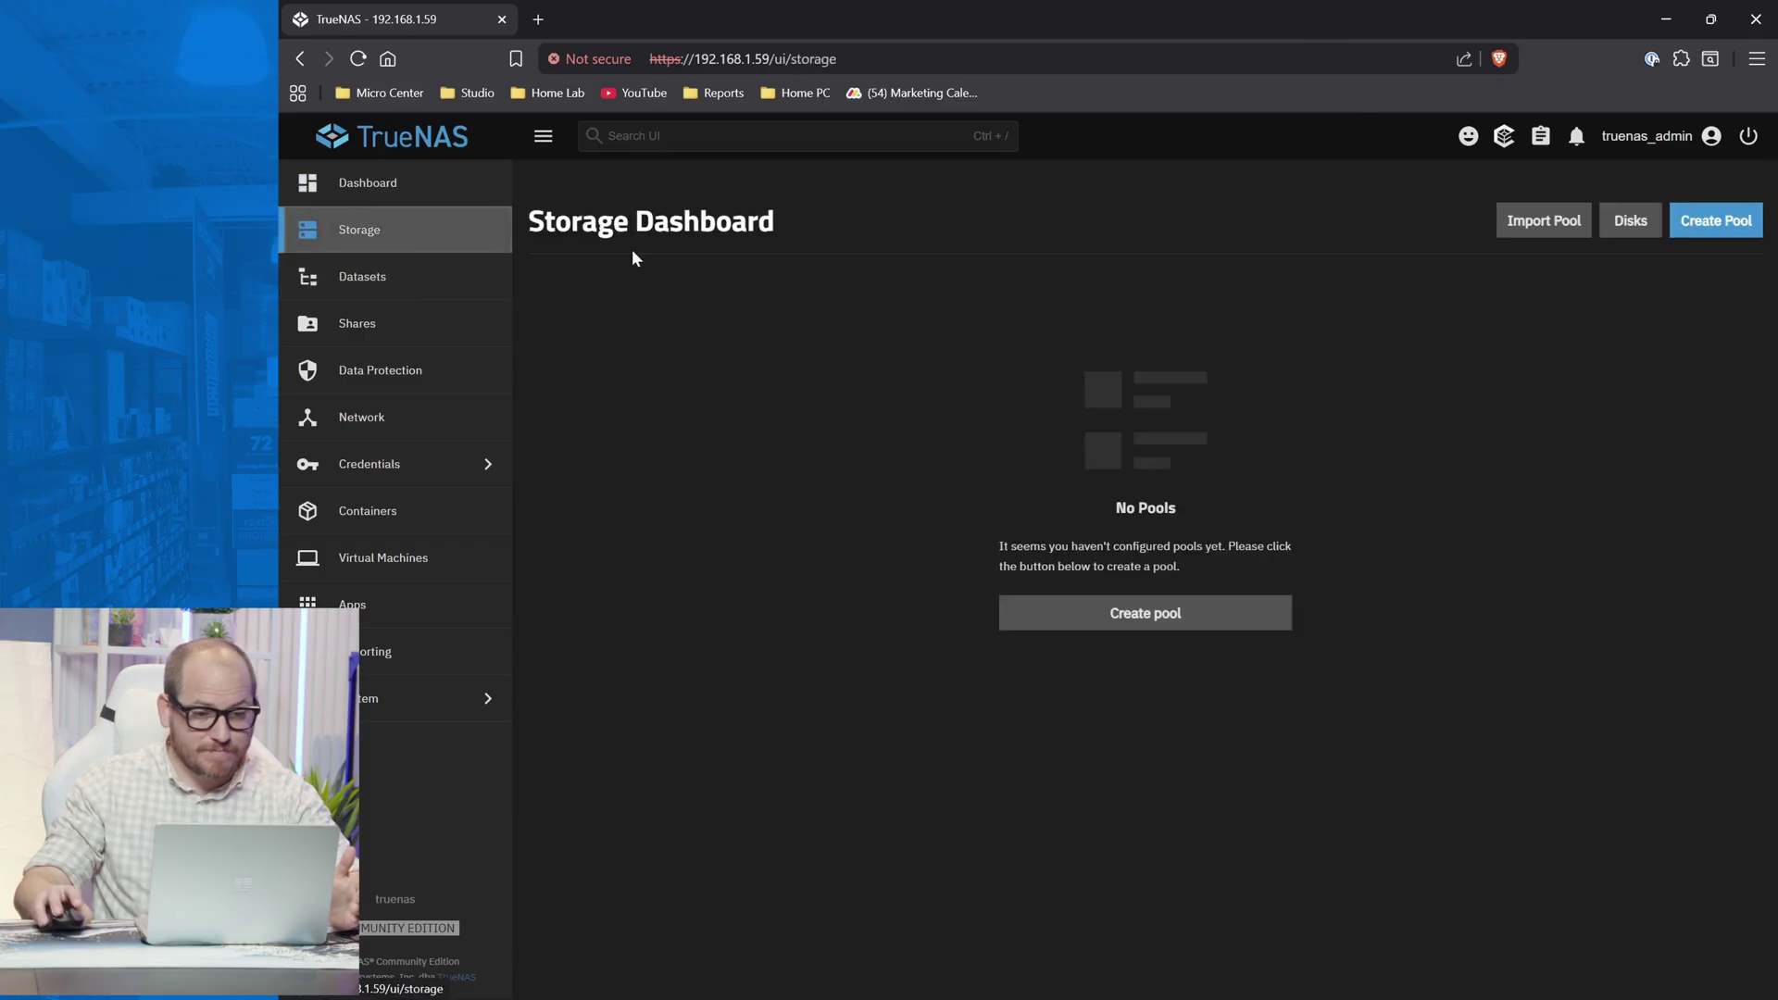
pyautogui.click(1158, 616)
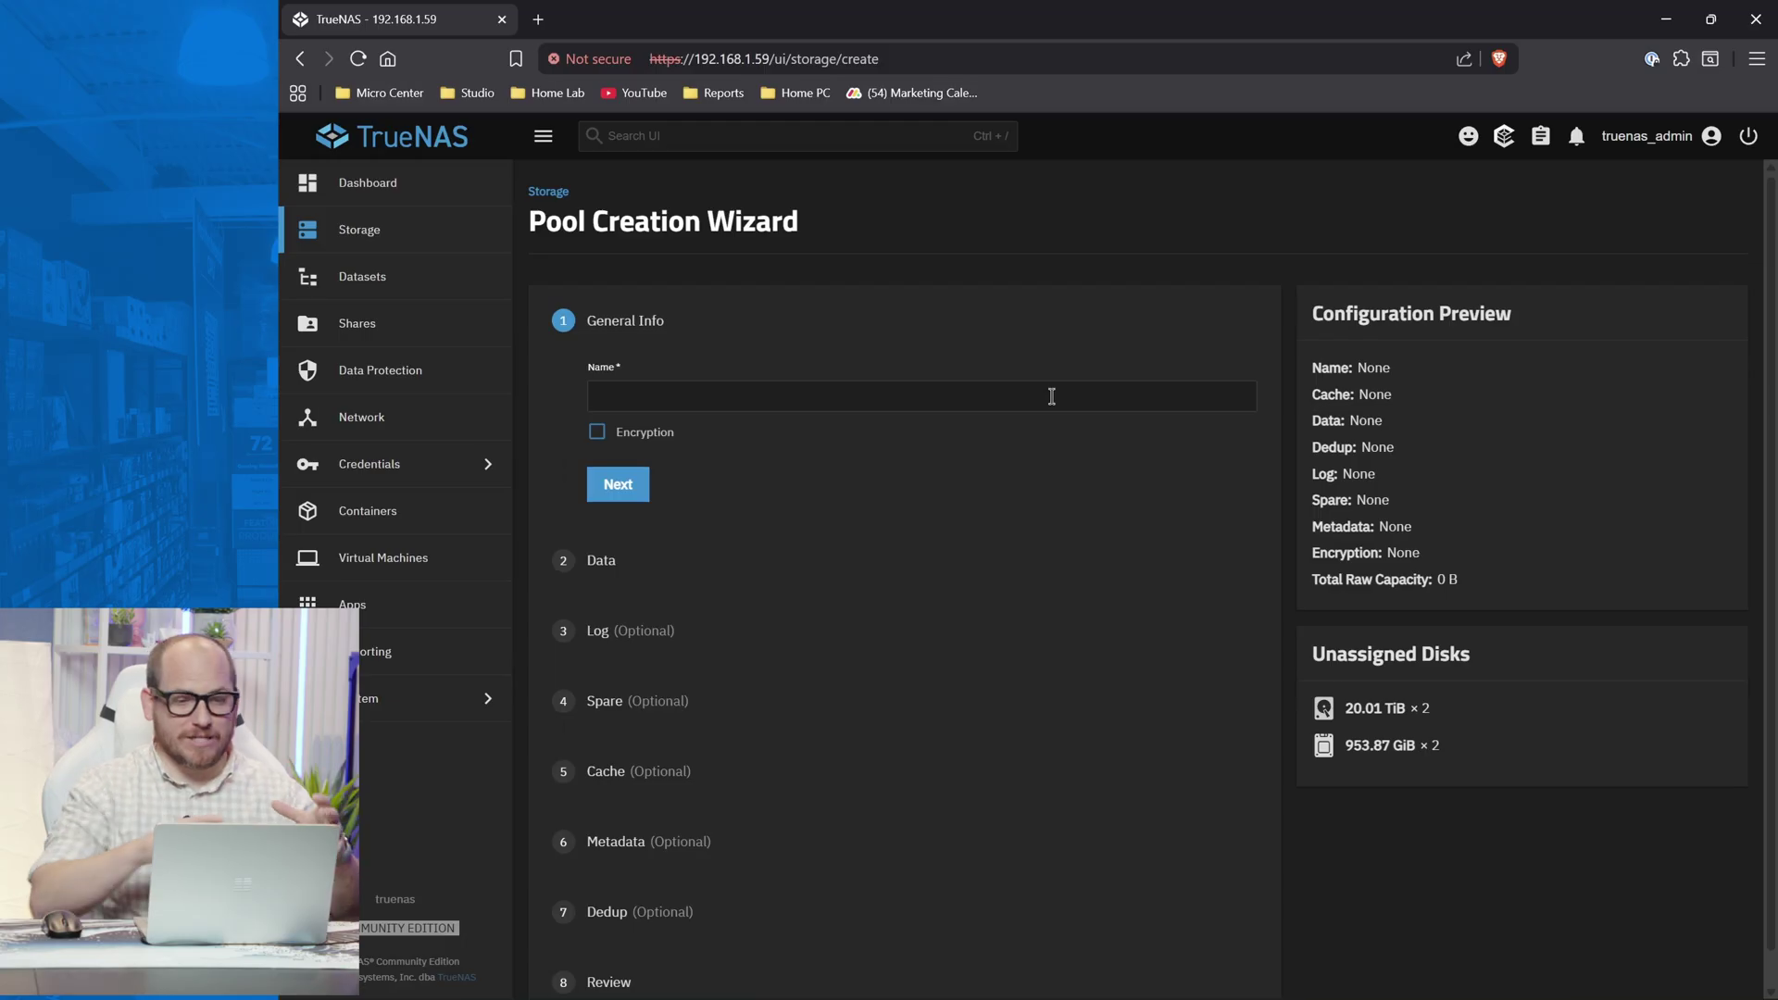
pyautogui.click(1050, 395)
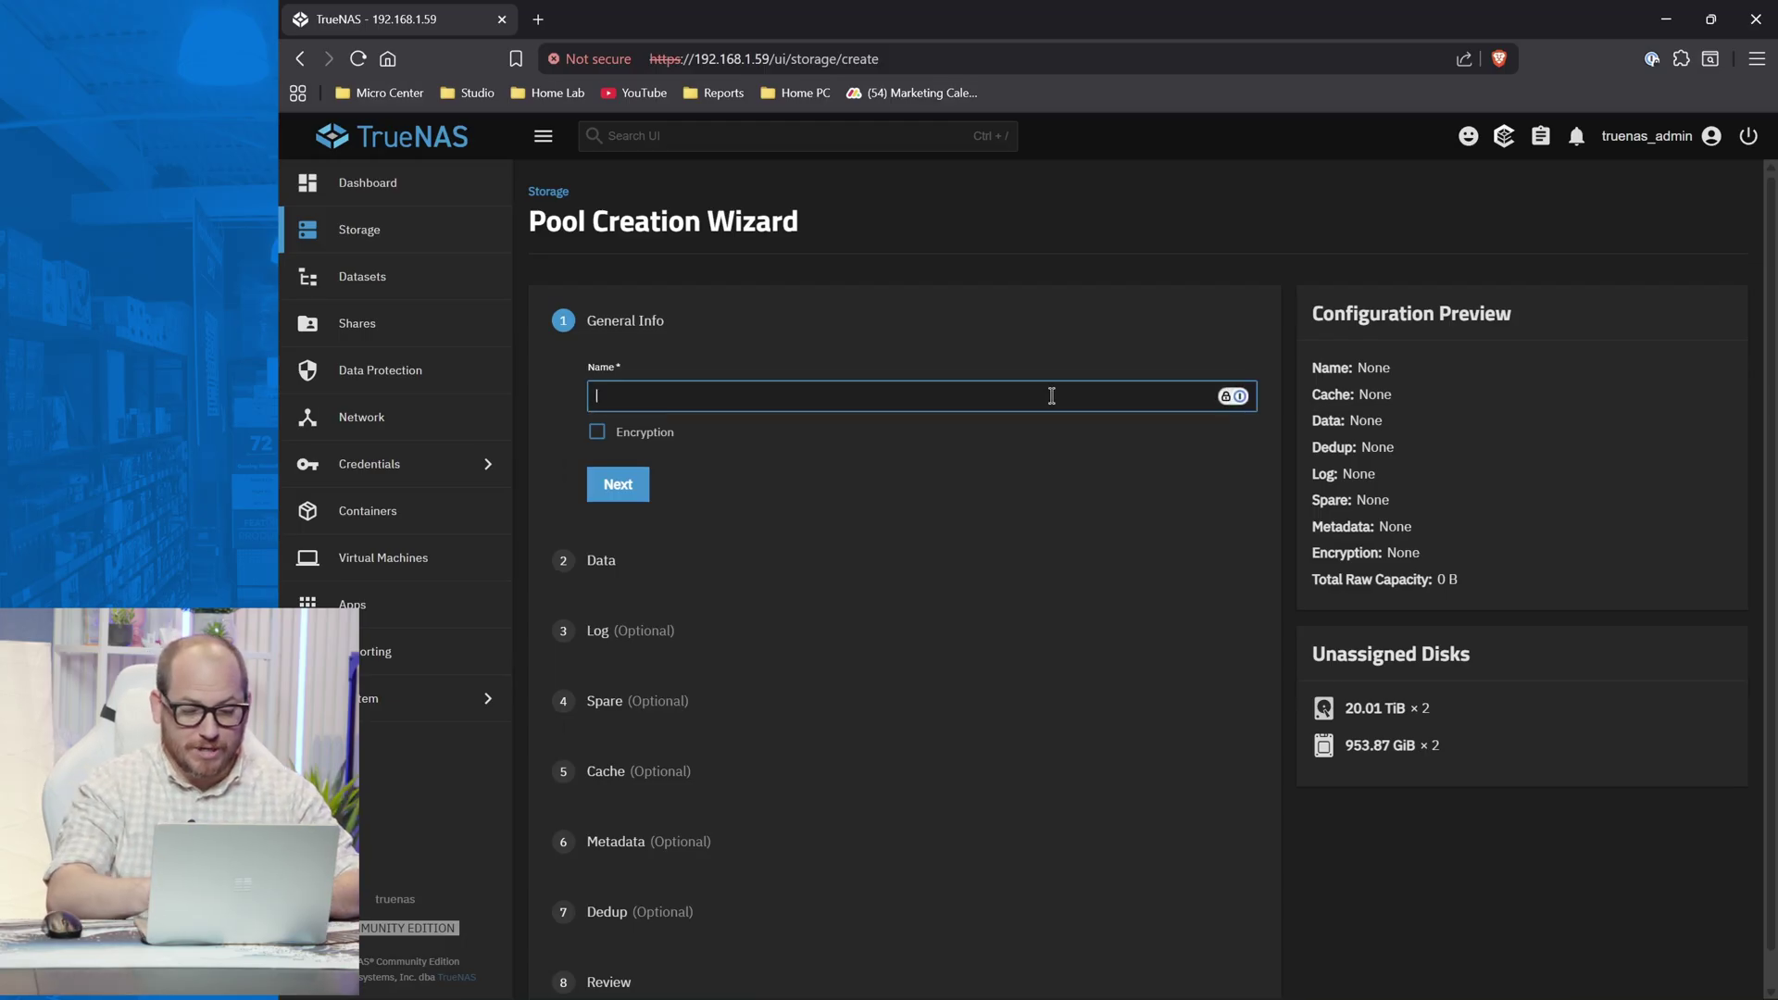
pyautogui.write('Share')
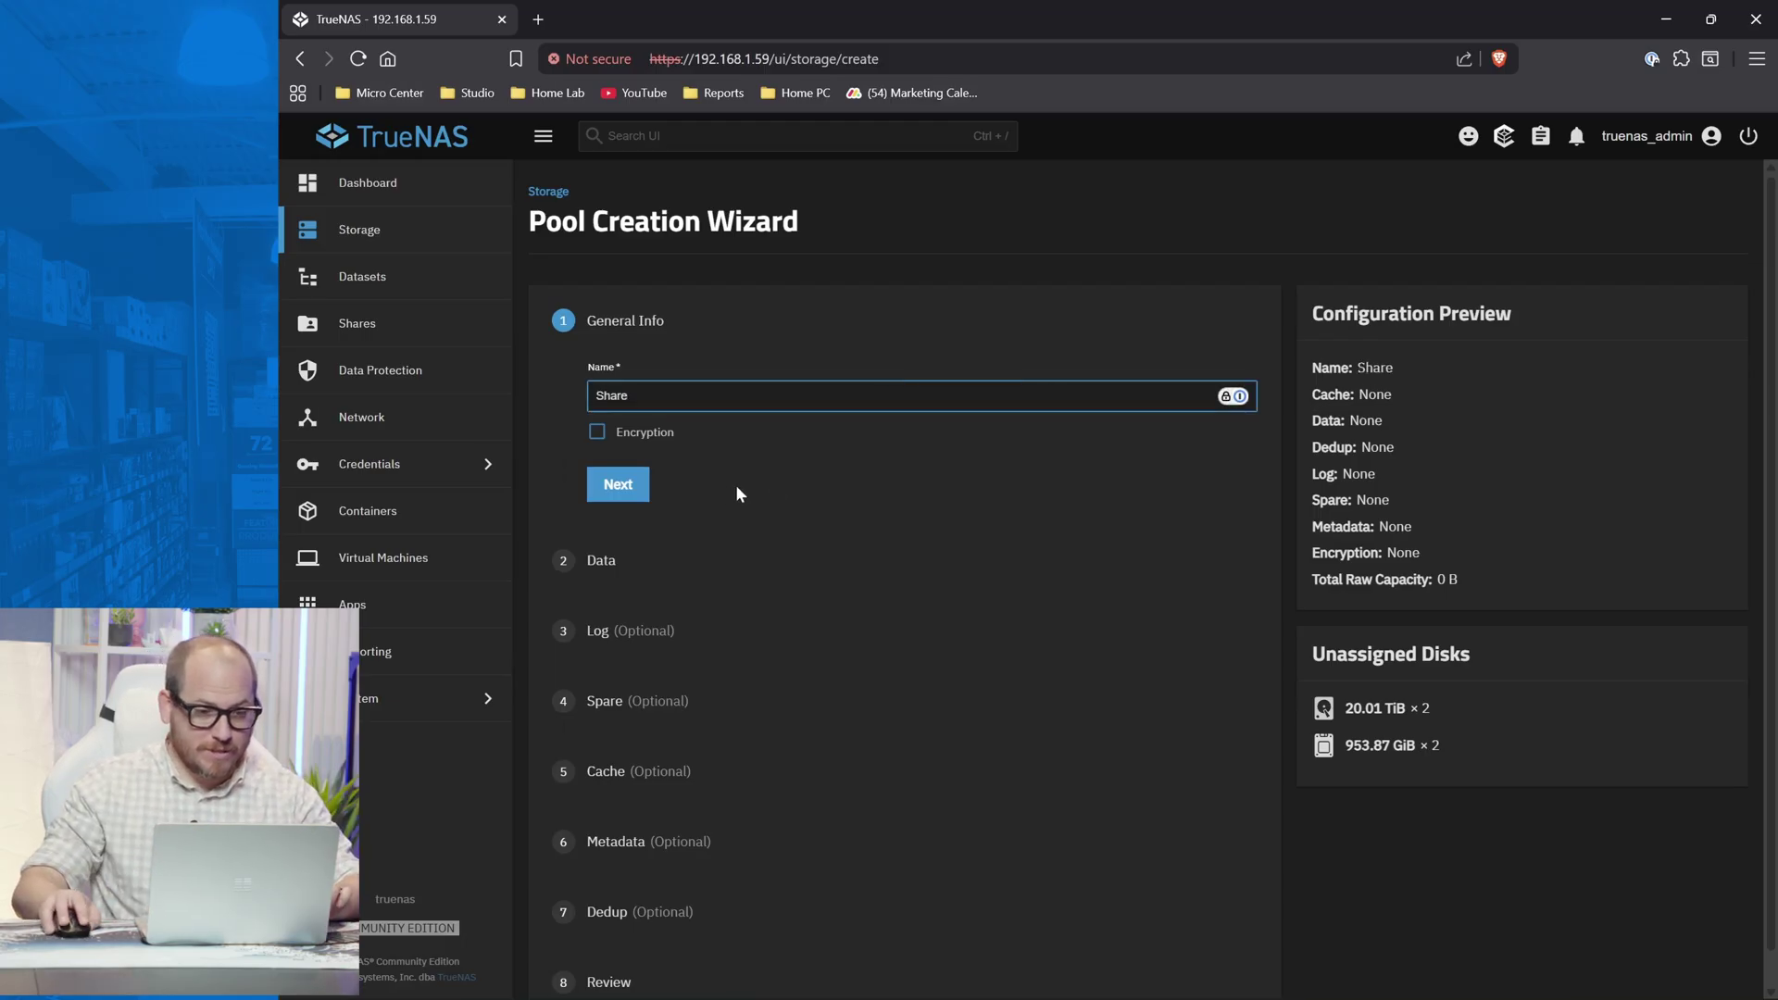
# - Set the data layout to Mirror using the 20.01 TiB hard drives
pyautogui.click(635, 483)
pyautogui.click(748, 505)
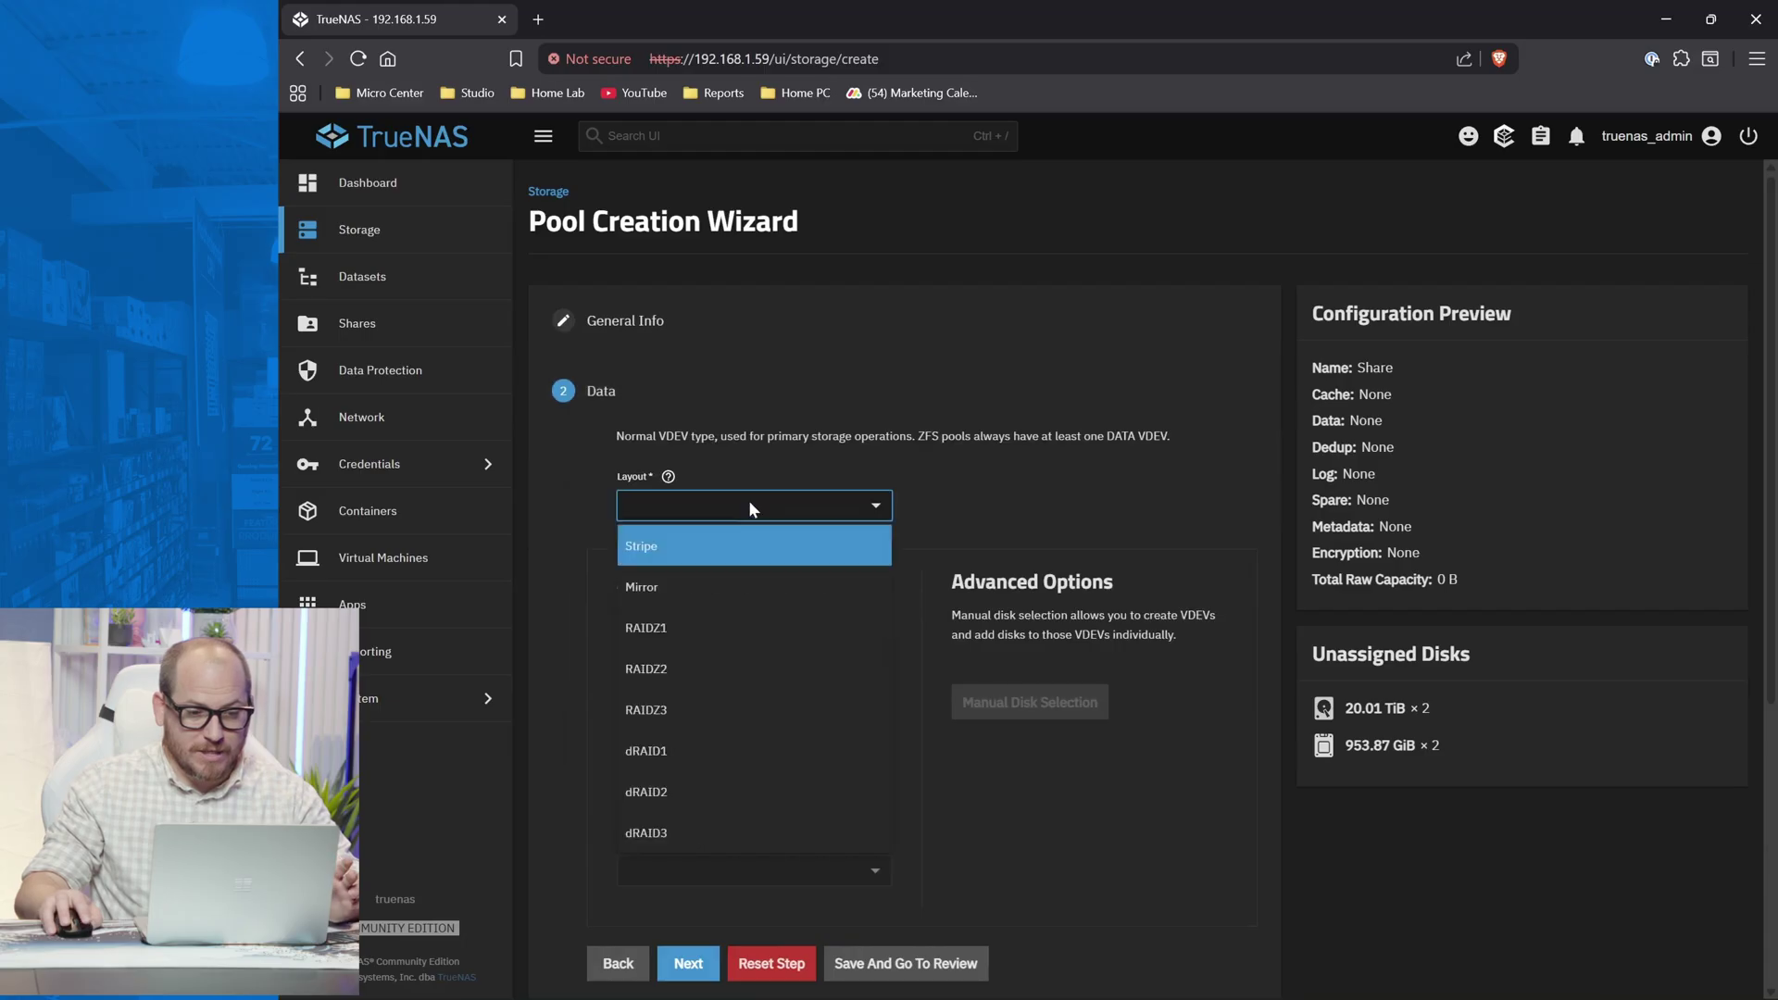
pyautogui.click(721, 598)
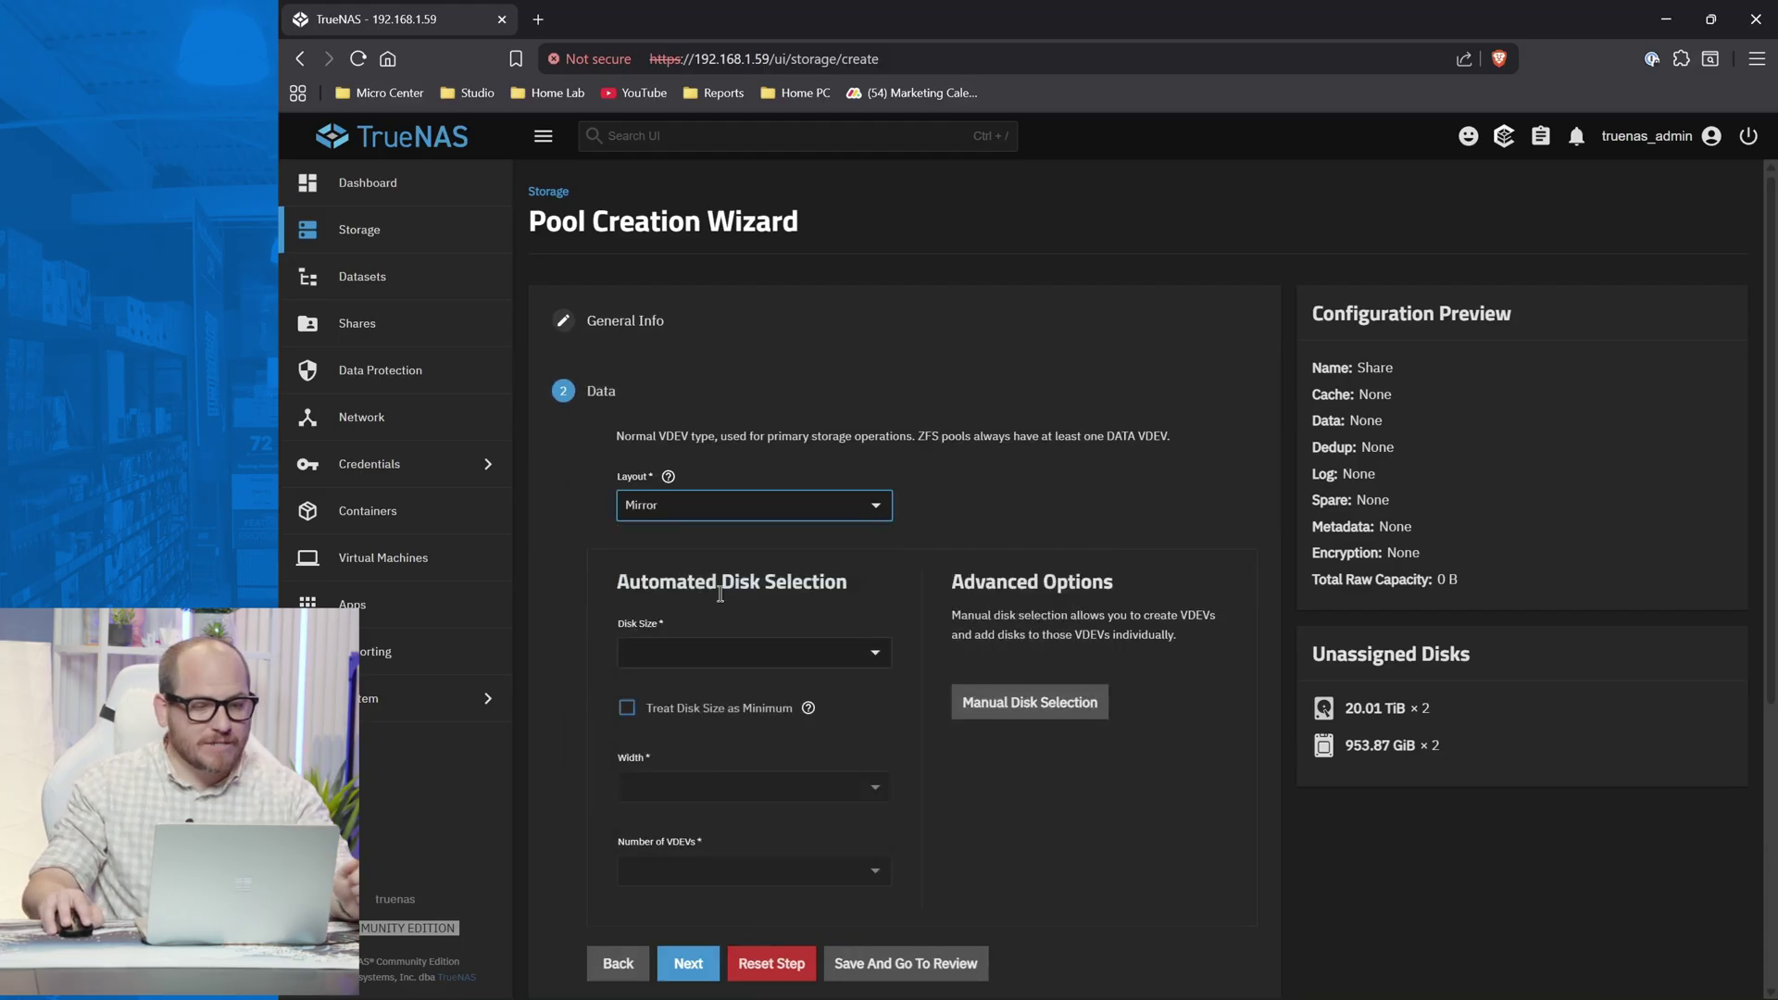
pyautogui.click(731, 662)
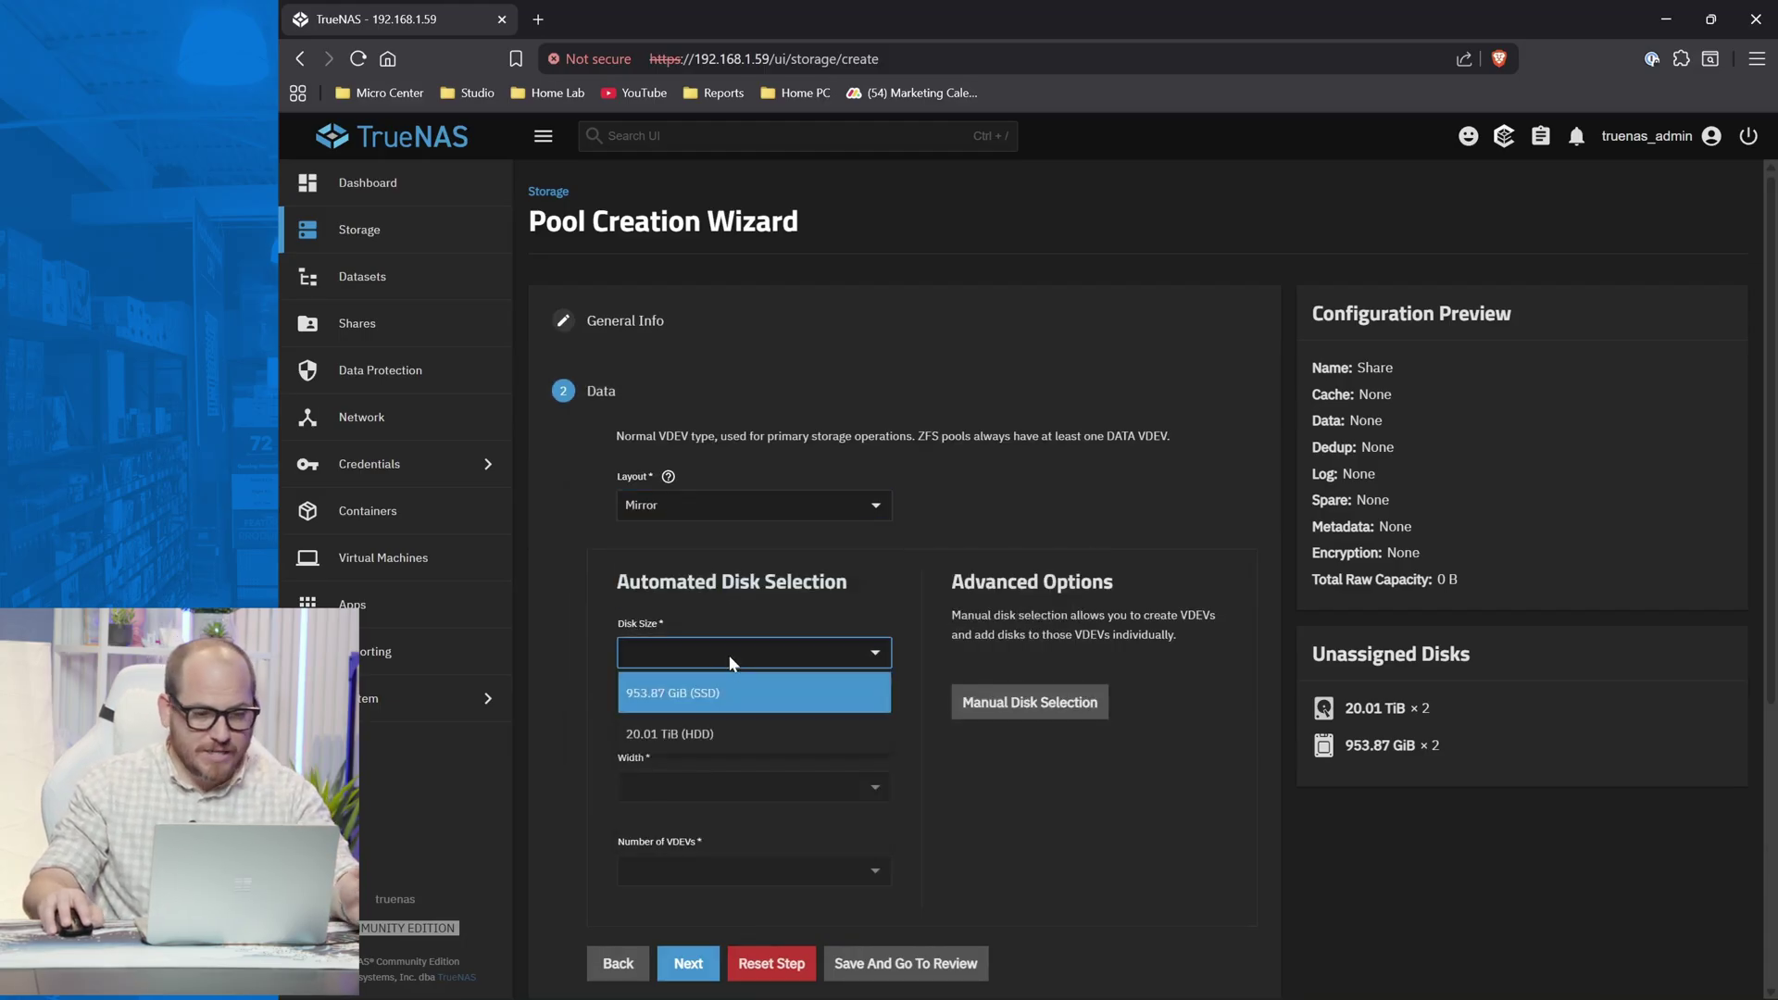
pyautogui.click(724, 736)
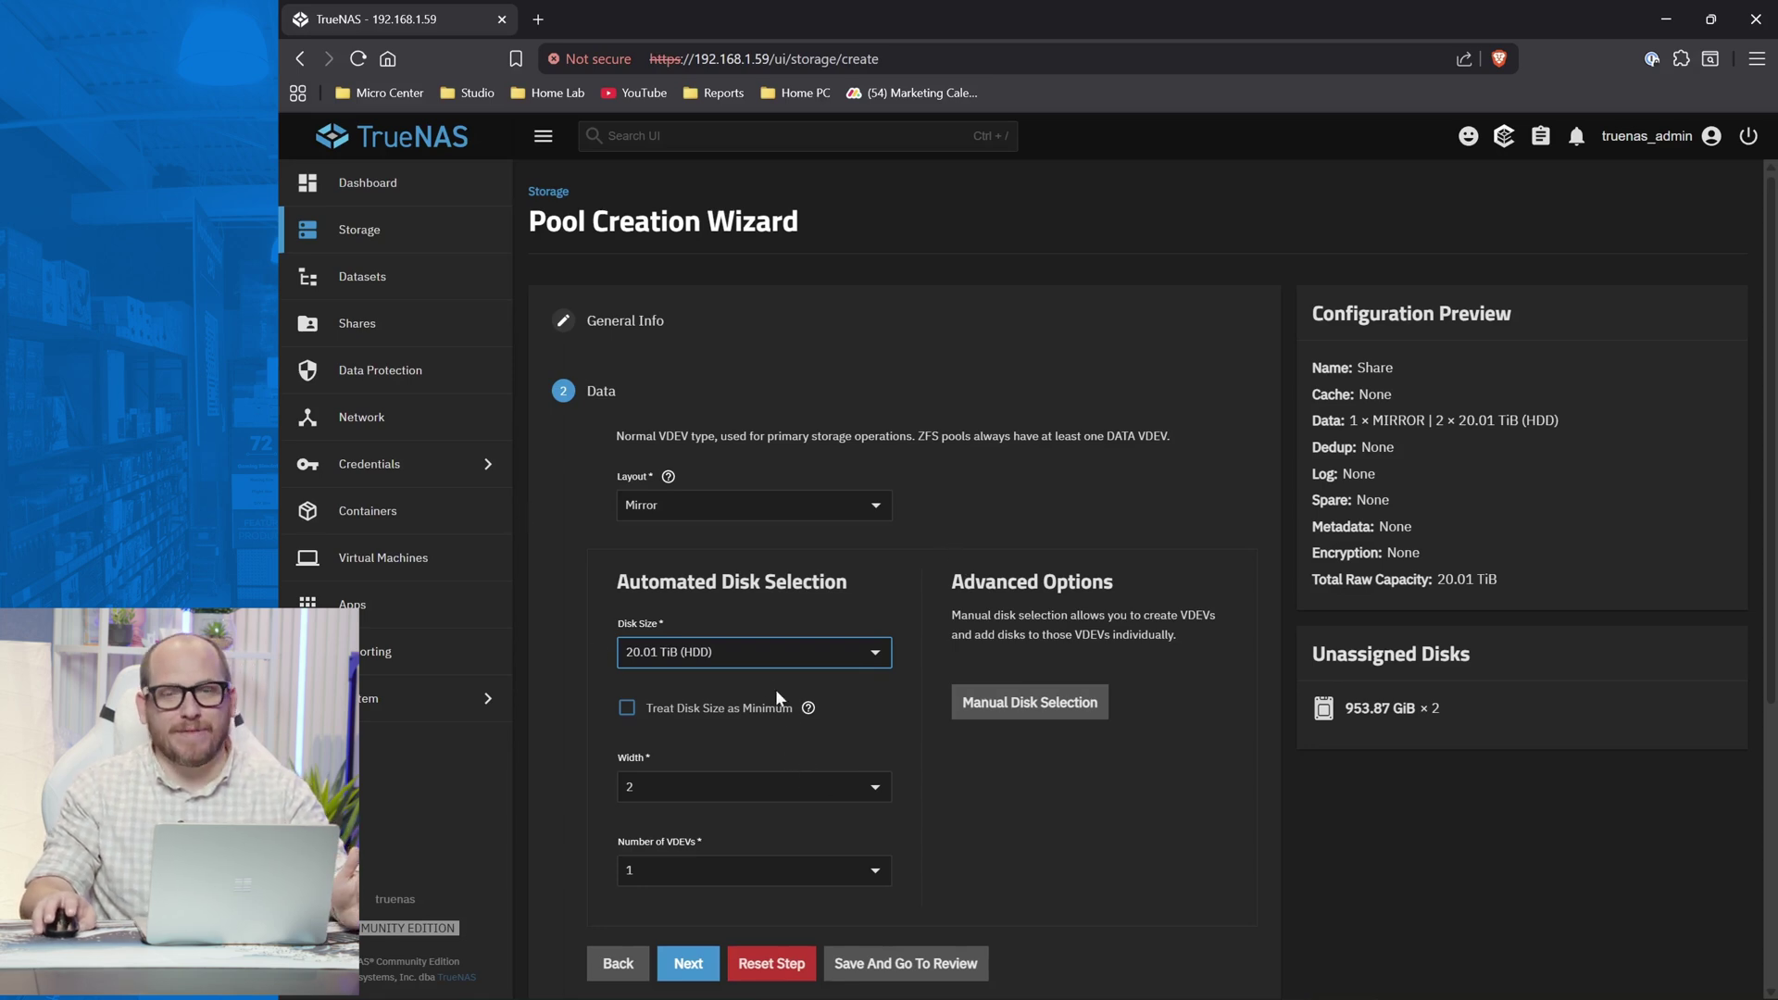
pyautogui.scroll(-4, 750, 667)
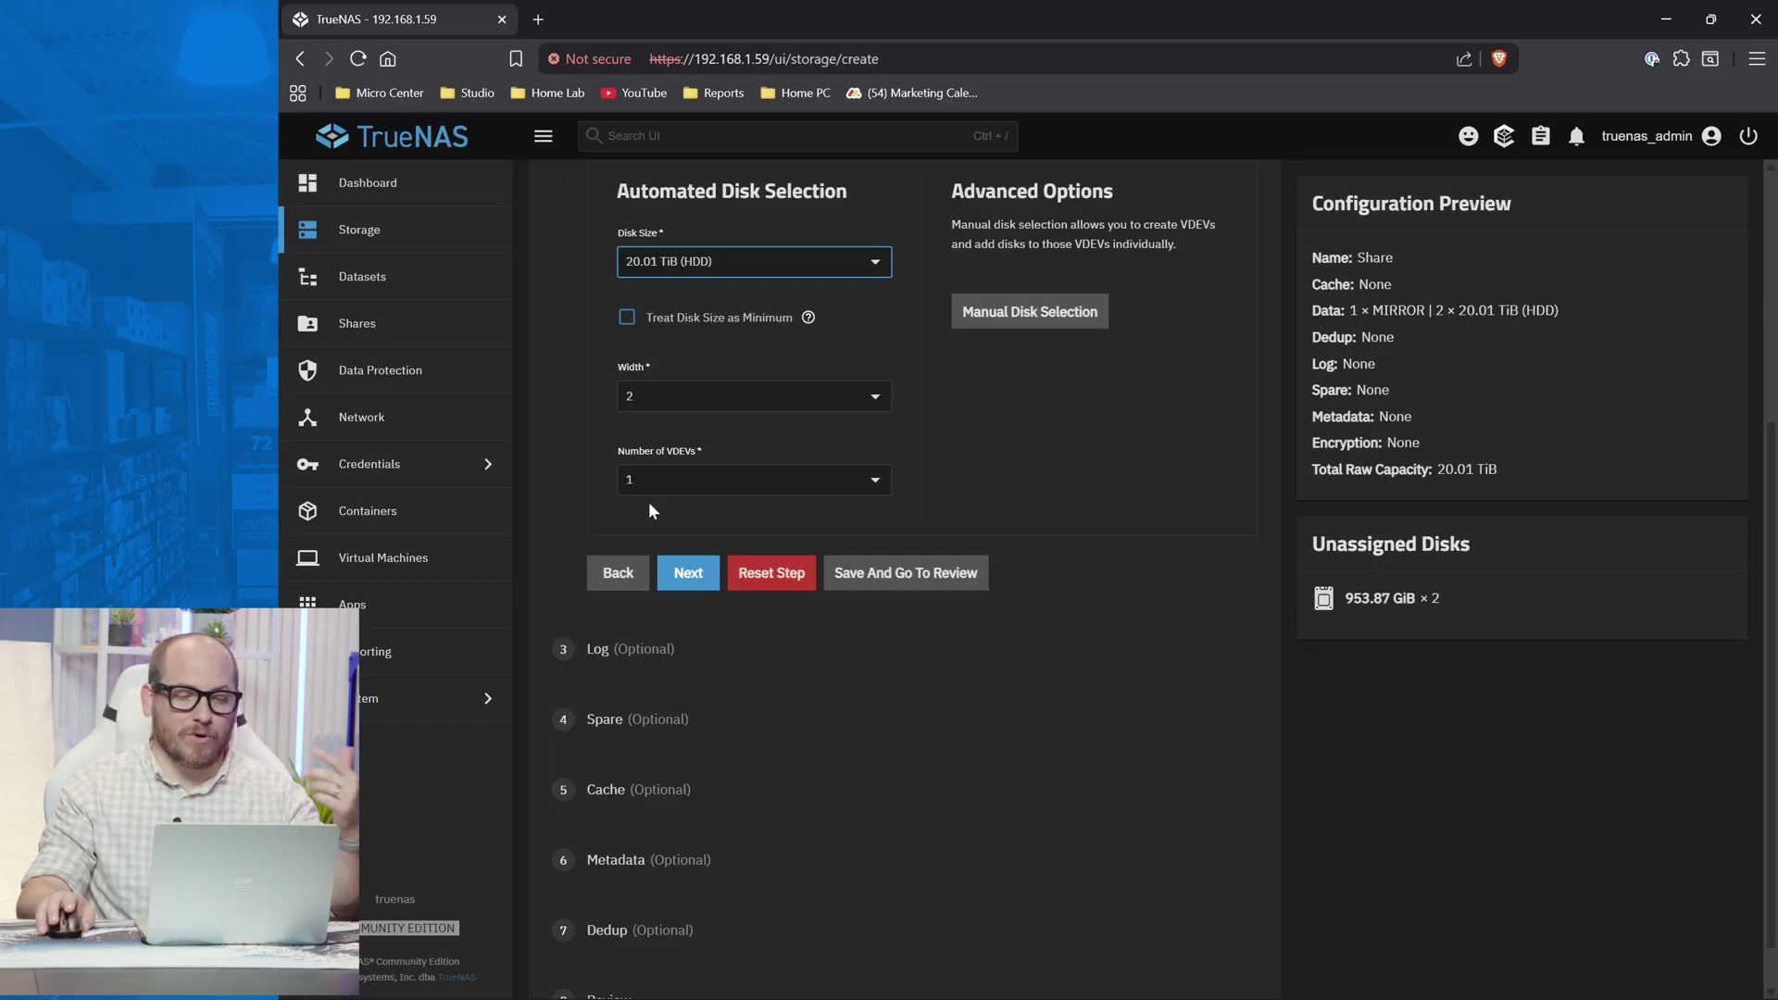
# - Skip the log and spare steps and add a 2-wide cache of 953.87 GiB SSDs
pyautogui.click(701, 578)
pyautogui.click(702, 600)
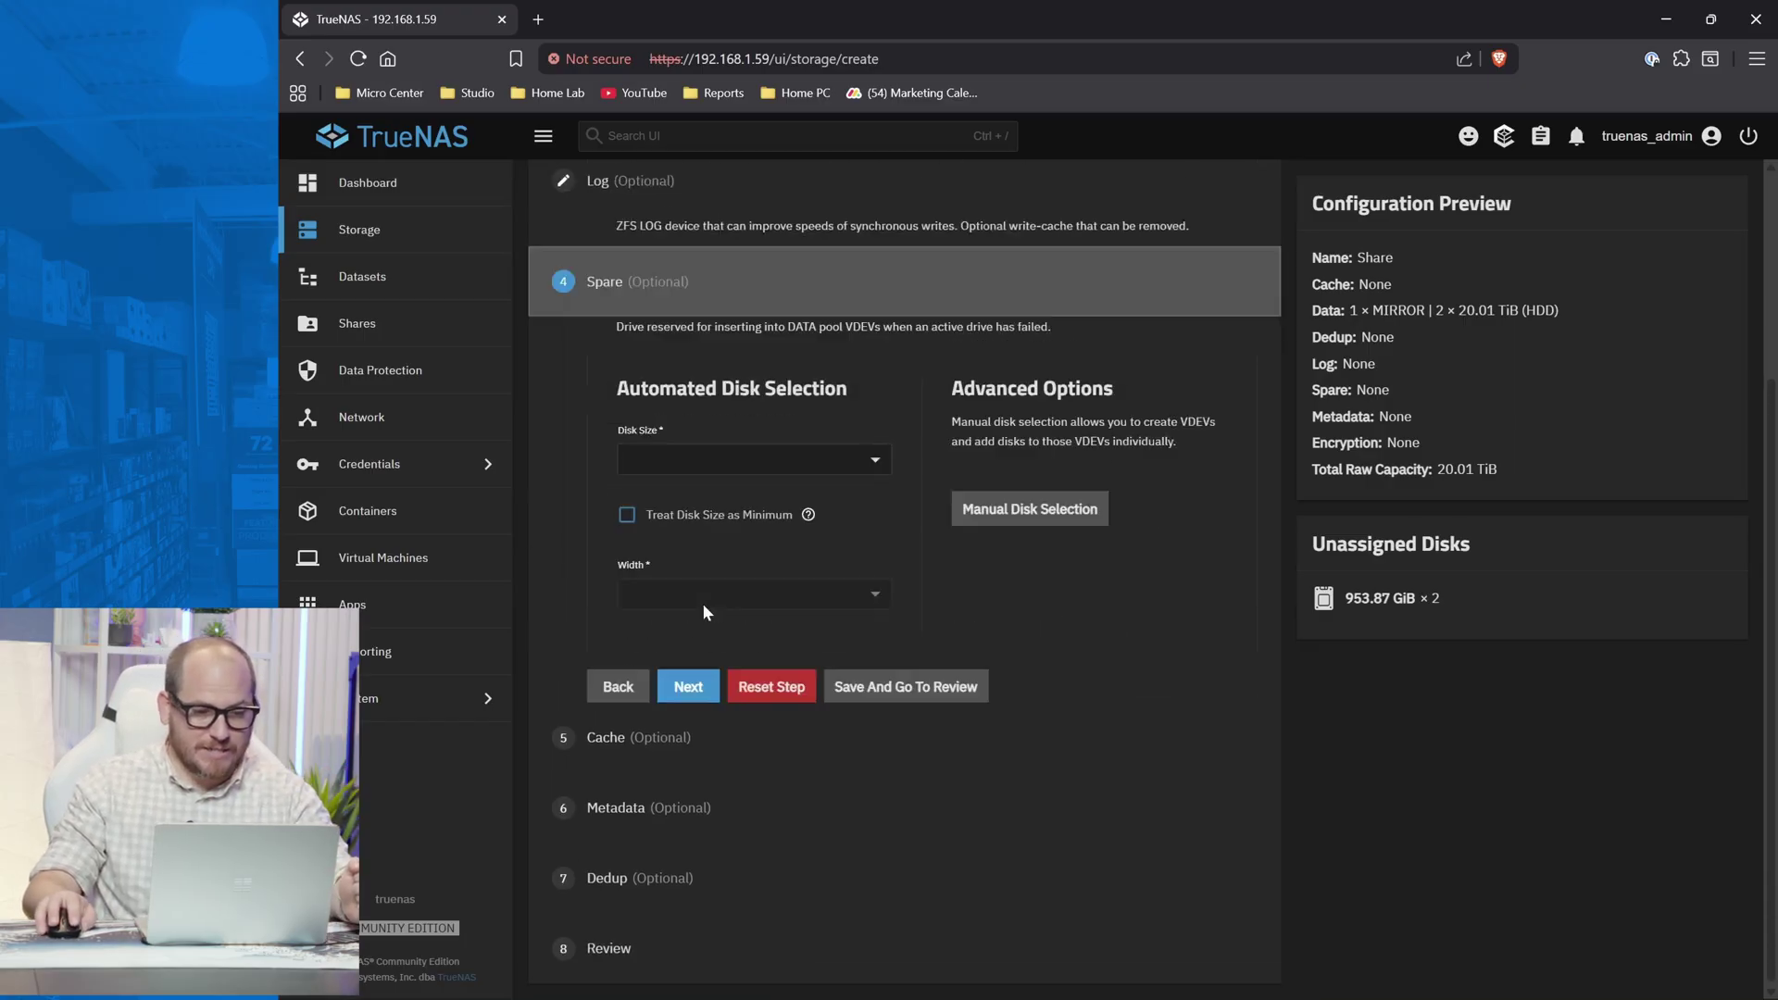
pyautogui.click(691, 663)
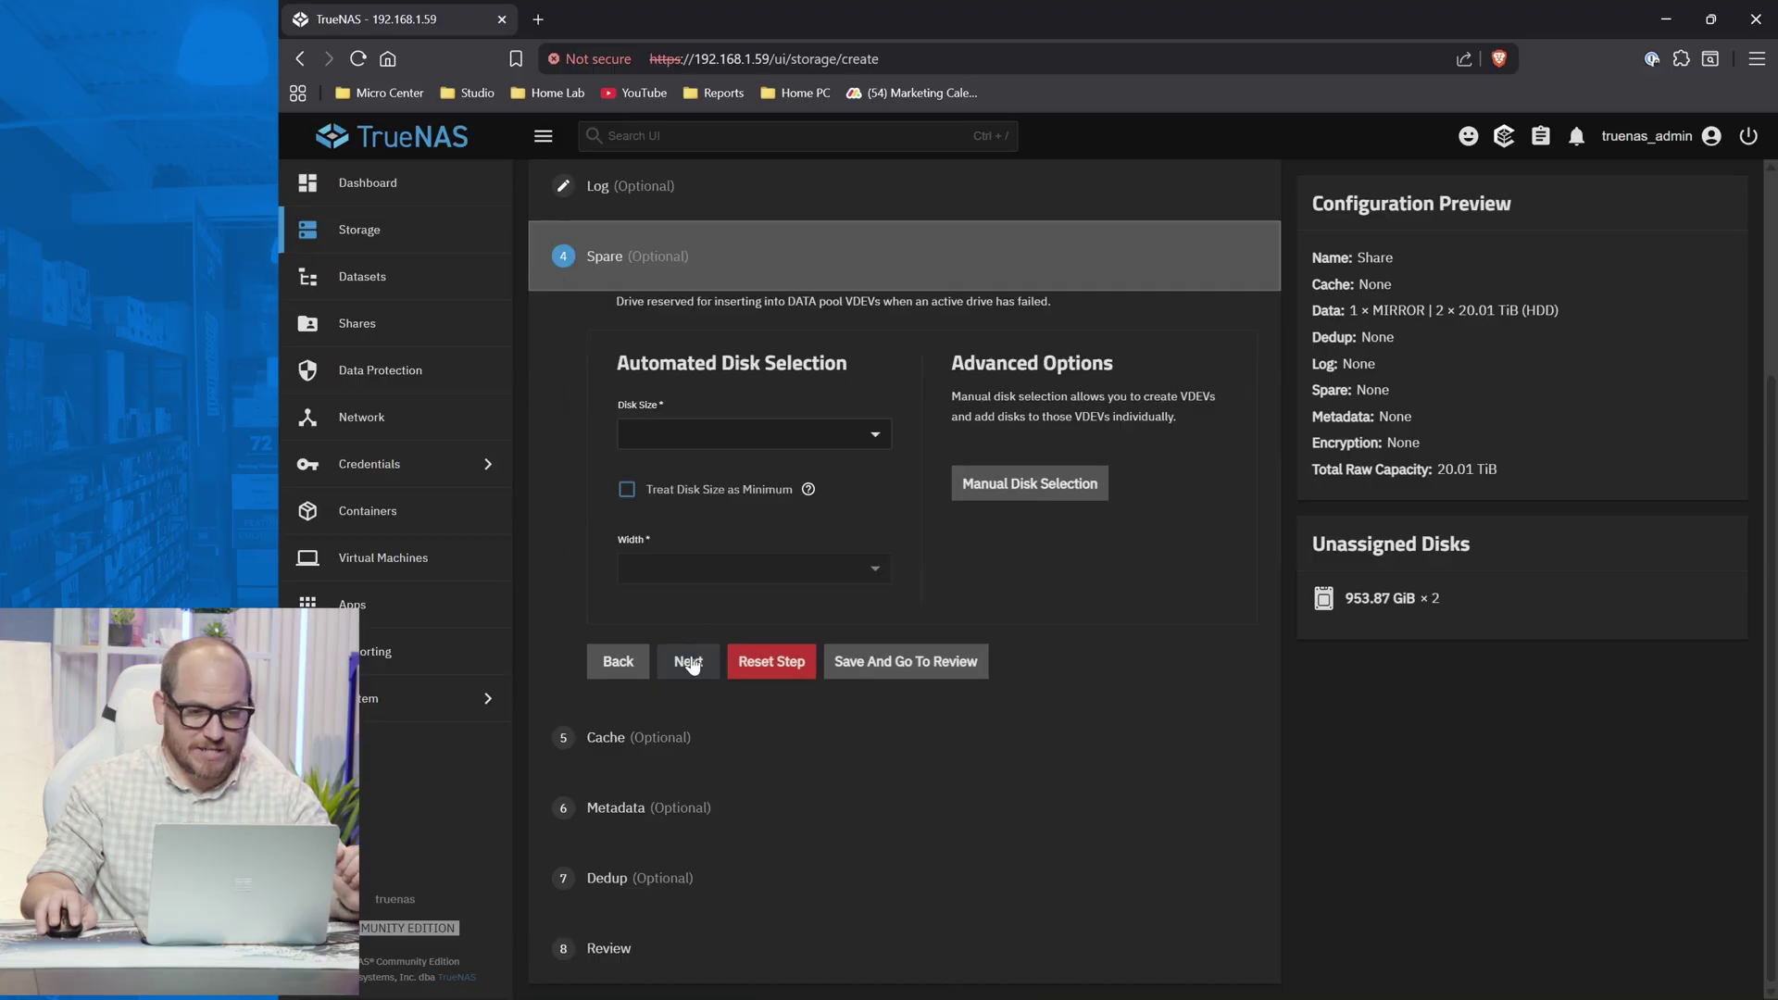
pyautogui.click(726, 507)
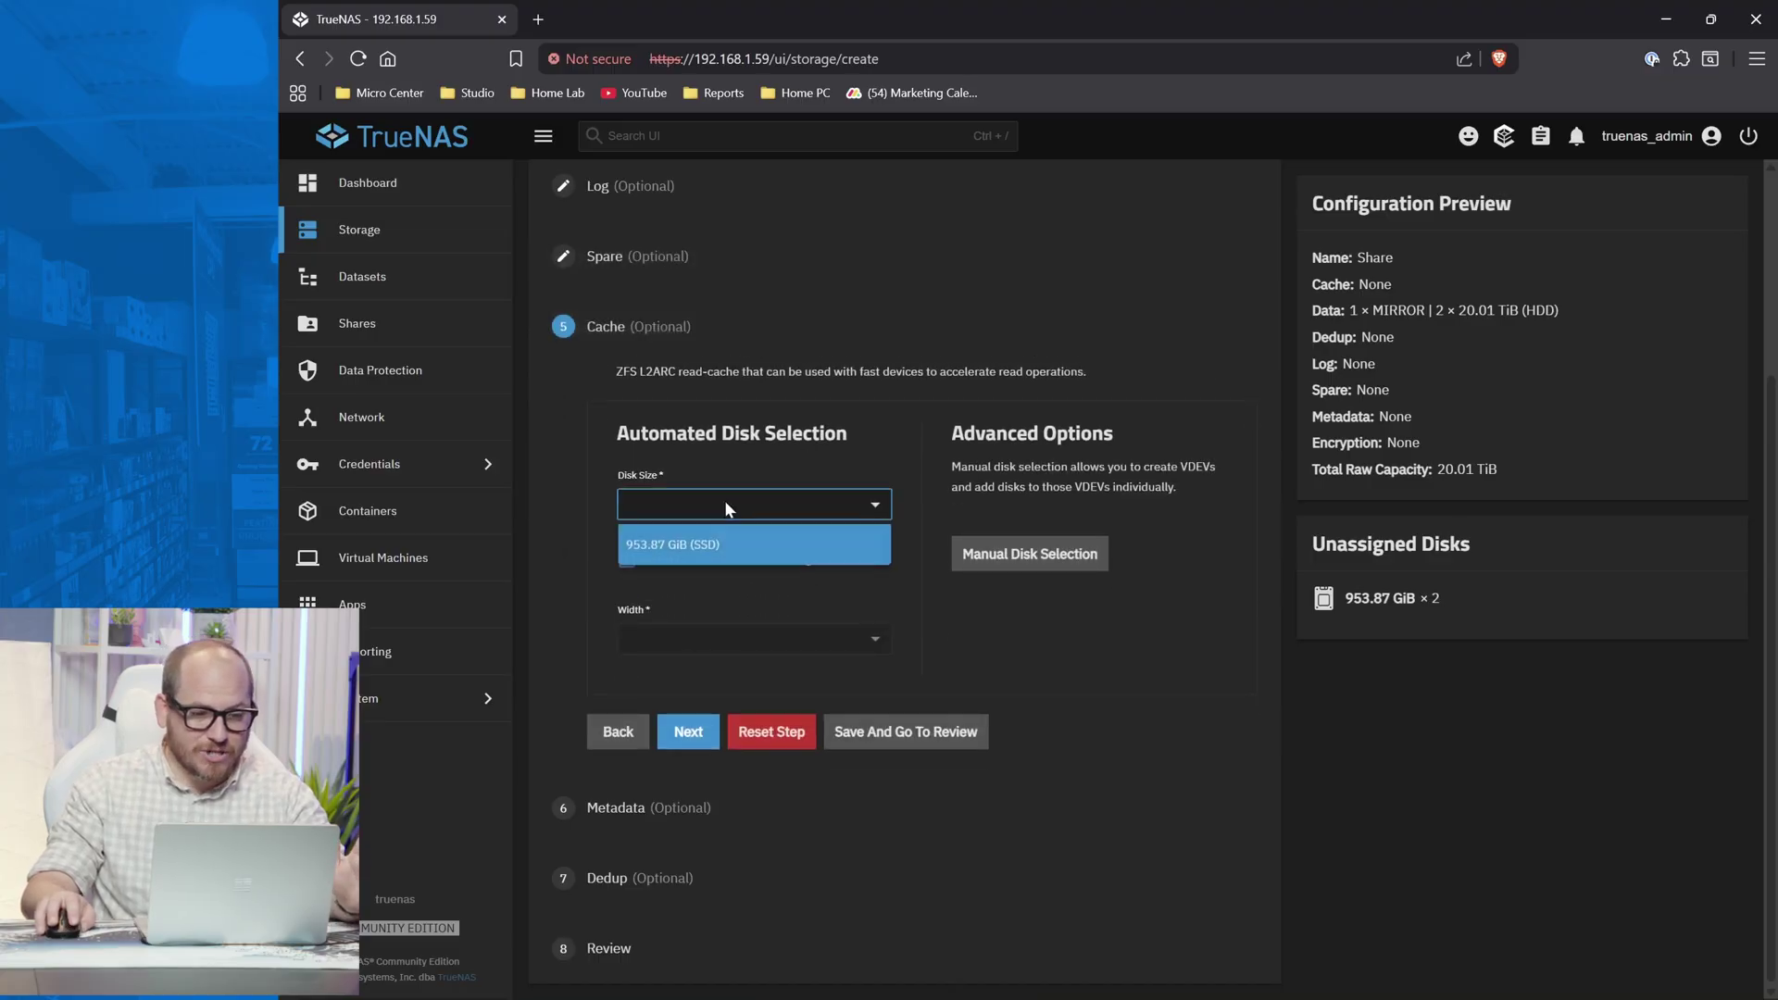
pyautogui.click(722, 533)
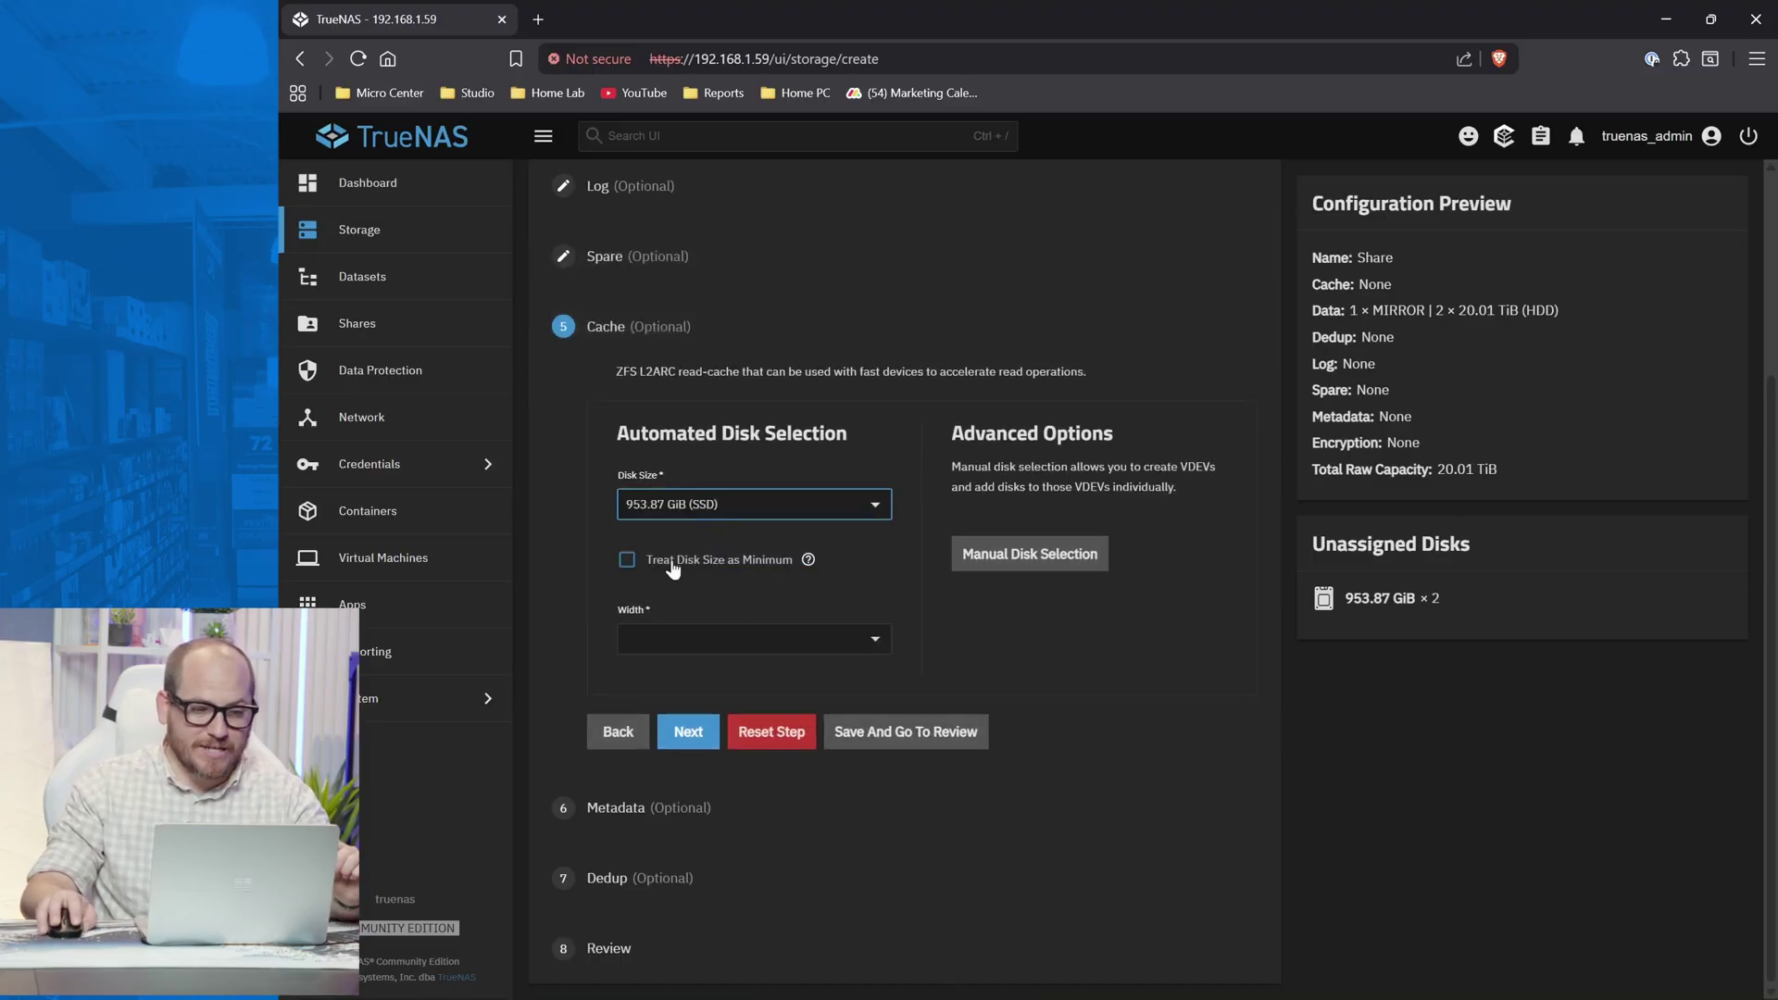
pyautogui.click(669, 635)
pyautogui.click(670, 708)
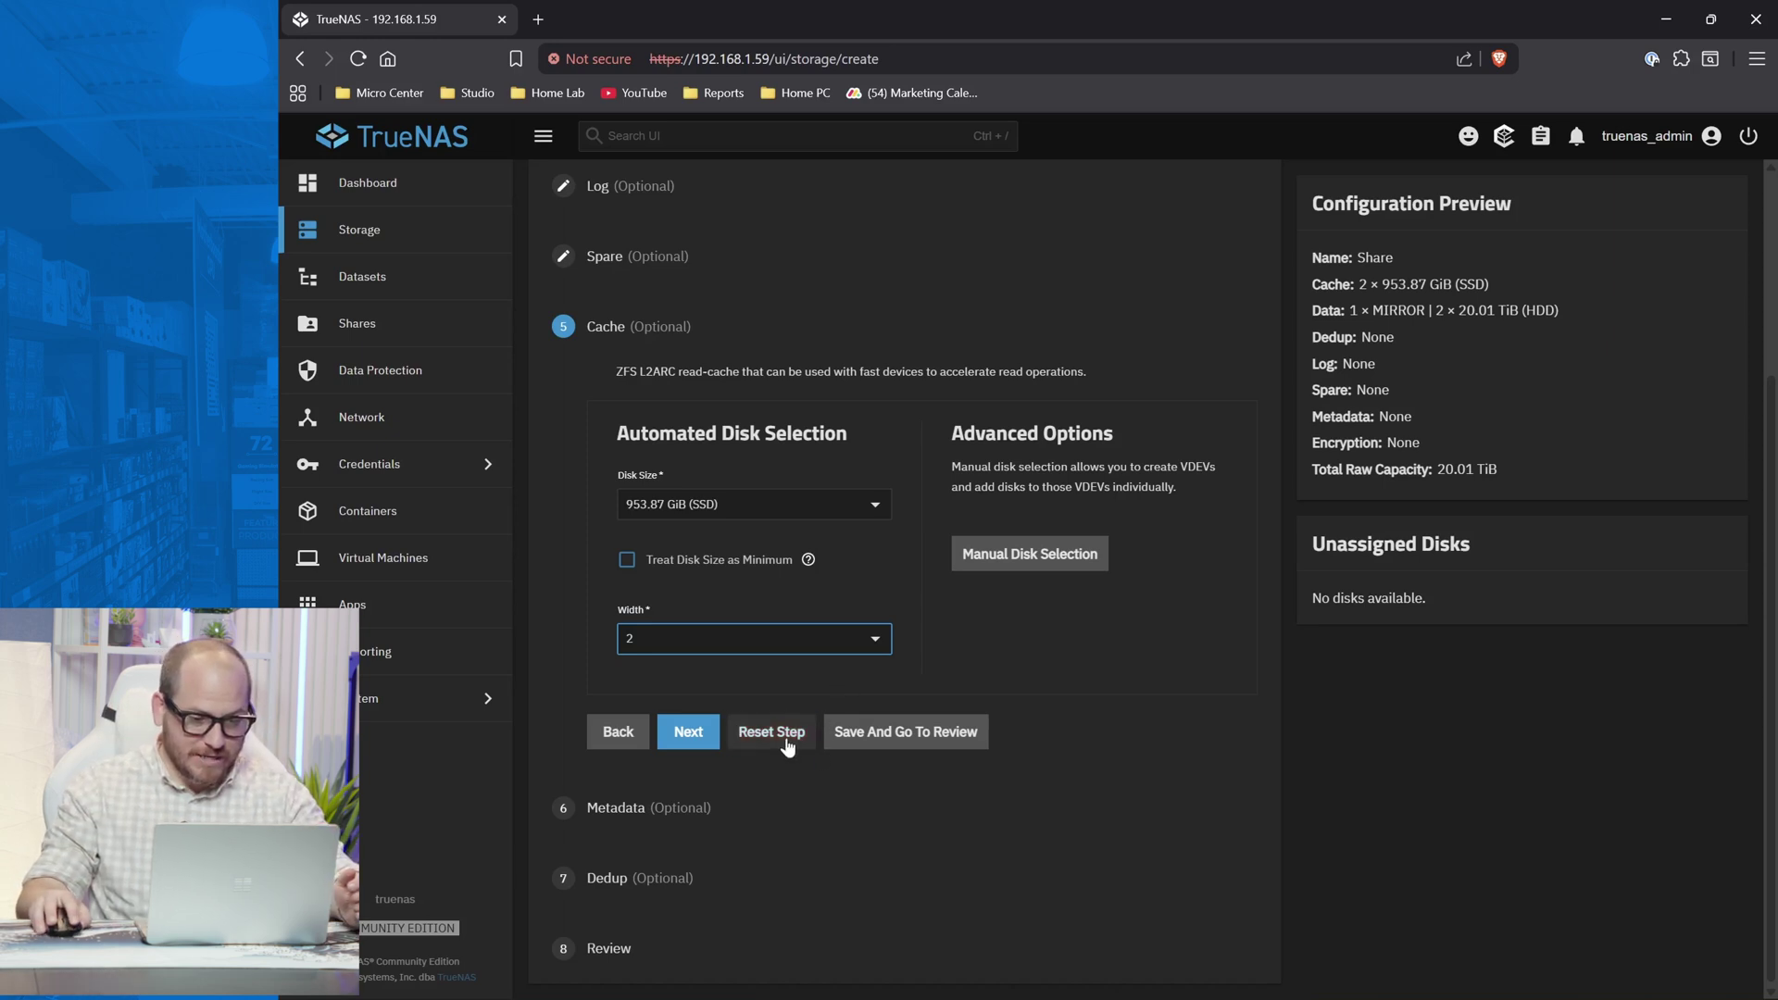
# - Leave the metadata layout empty and move past the metadata step
pyautogui.click(688, 732)
pyautogui.click(686, 531)
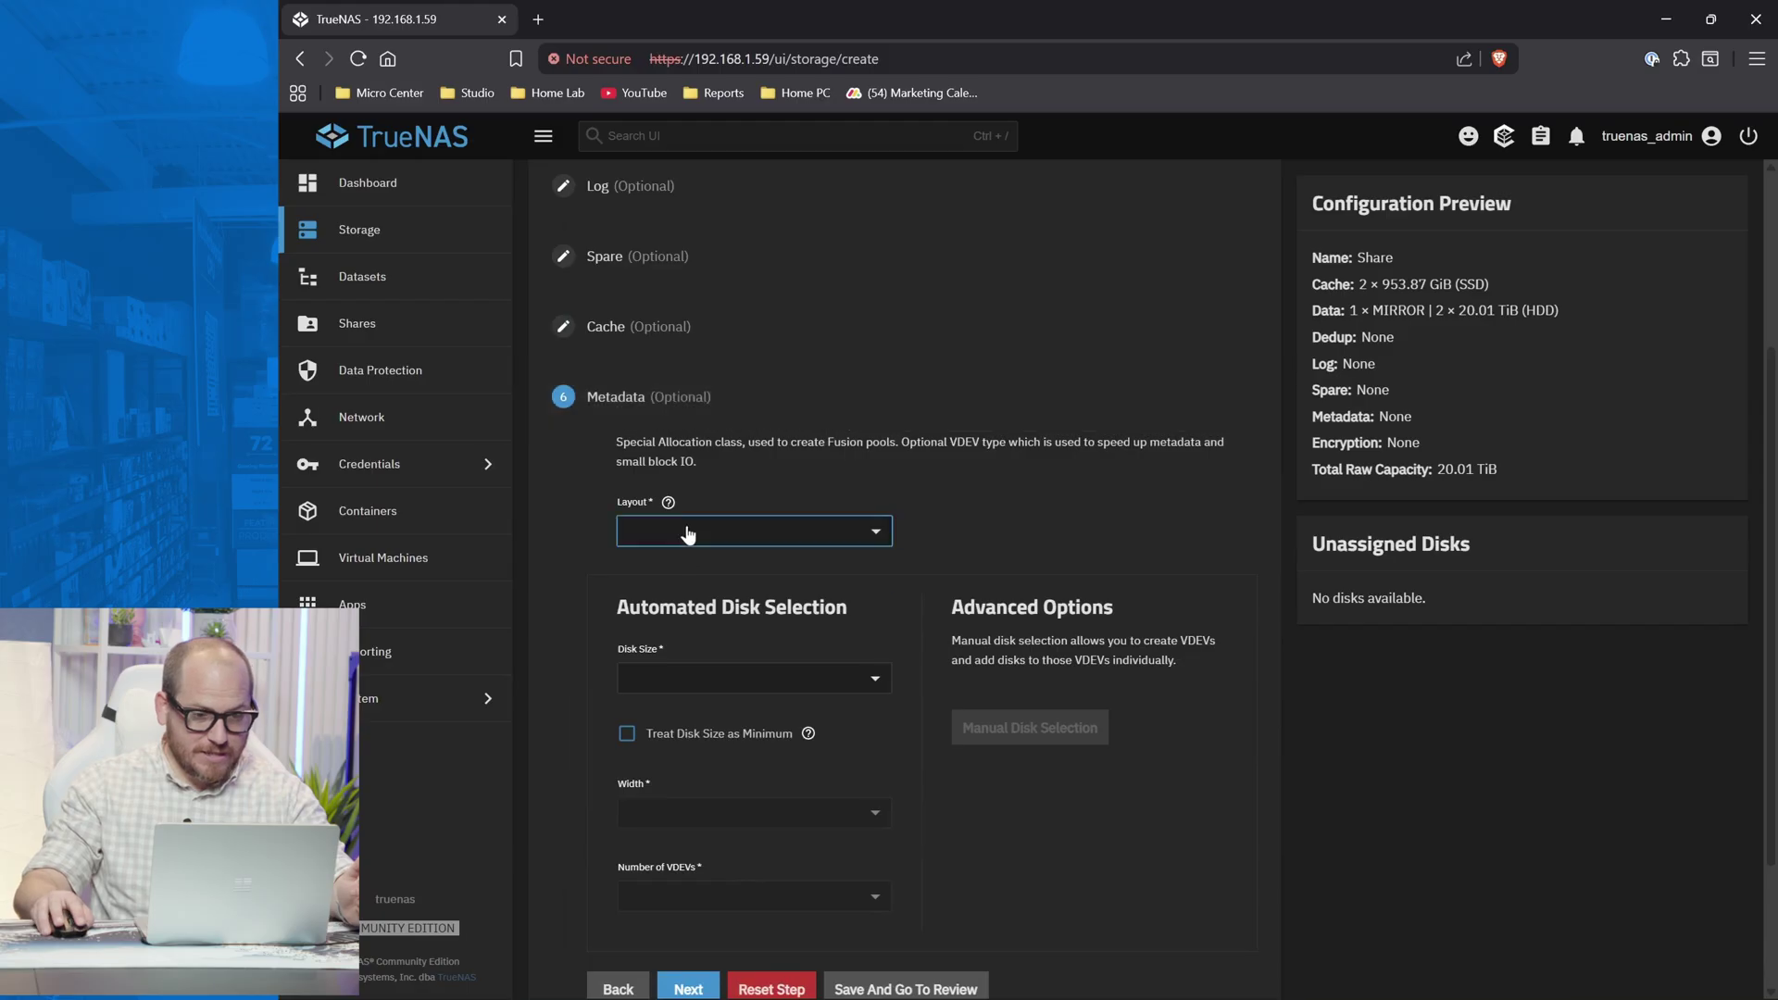
pyautogui.click(705, 989)
pyautogui.click(695, 986)
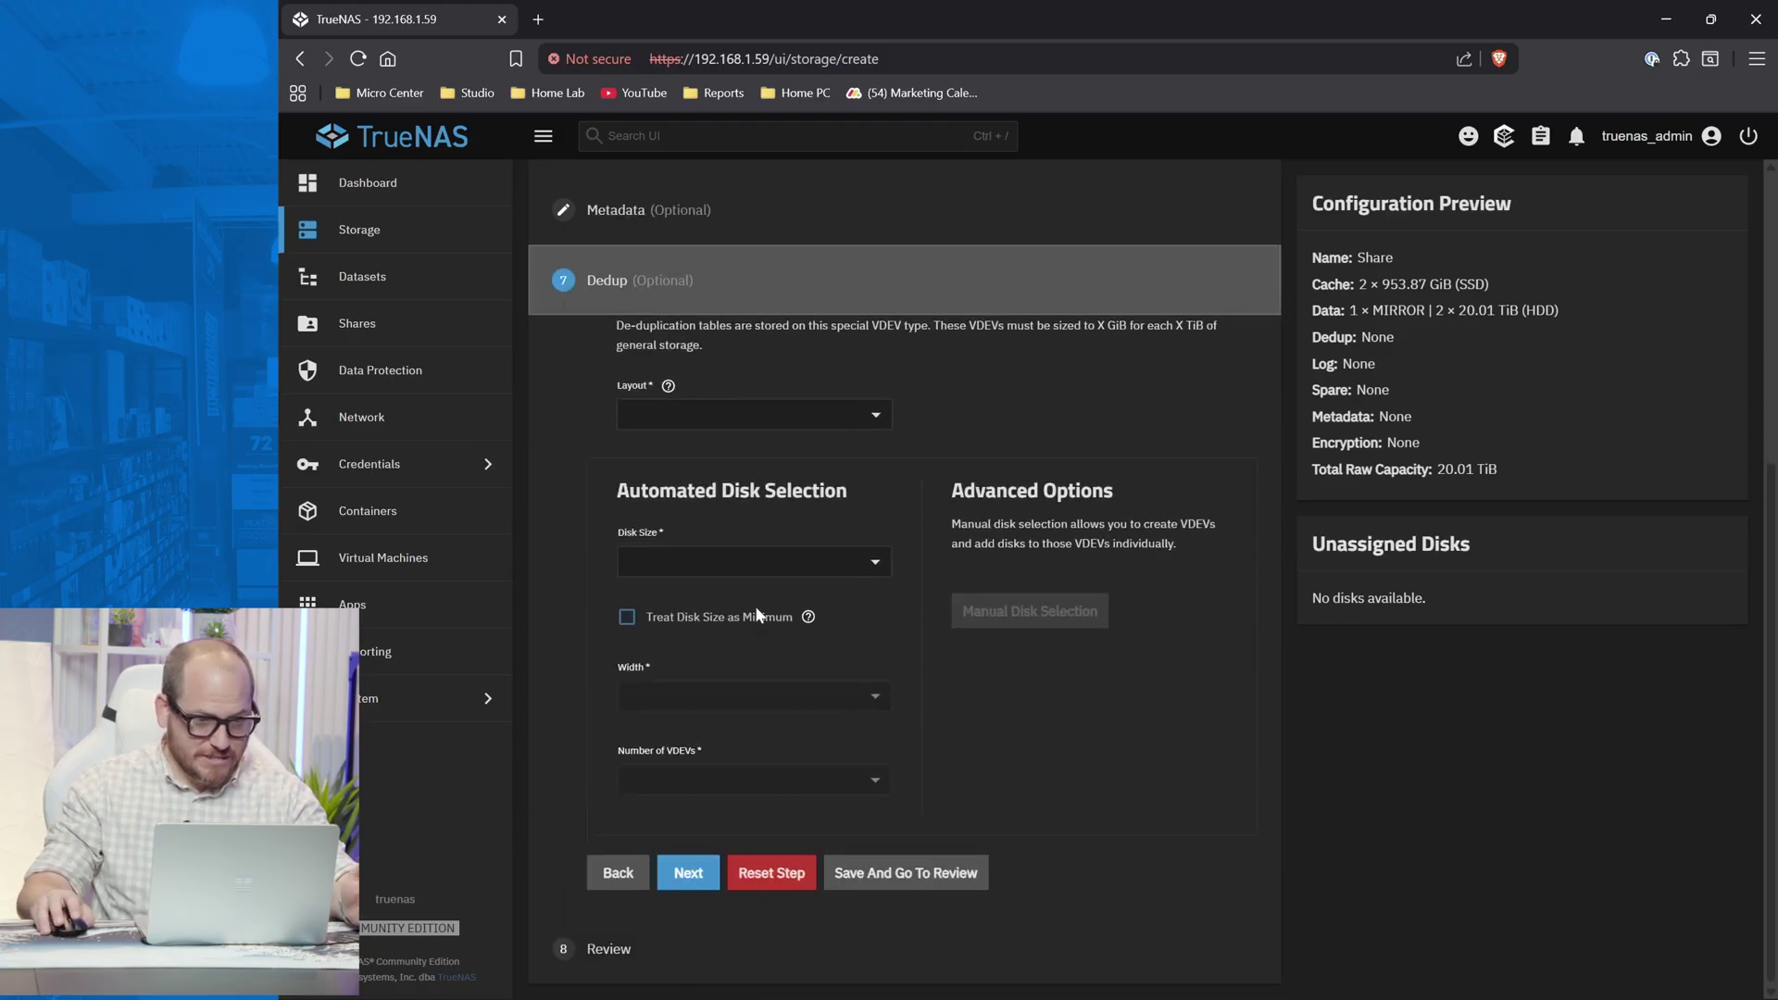
# - Skip dedup, create the Share pool from the review, and confirm erasing its disks
pyautogui.click(694, 871)
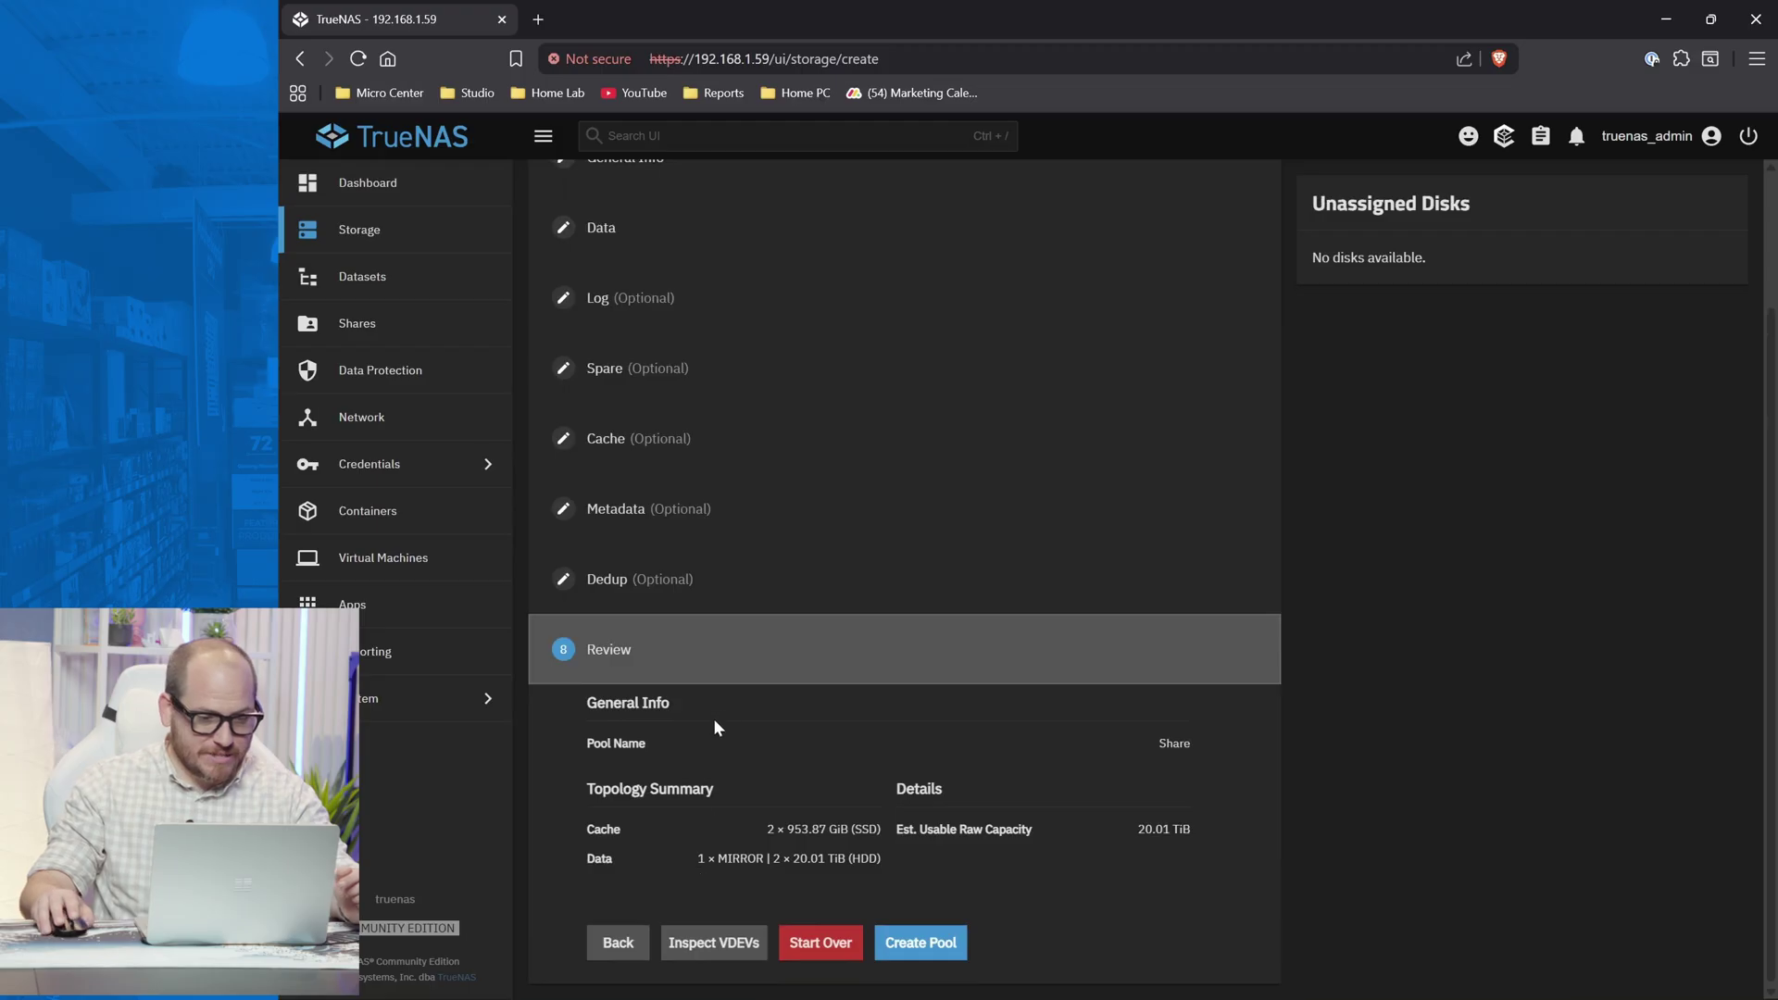
pyautogui.click(926, 944)
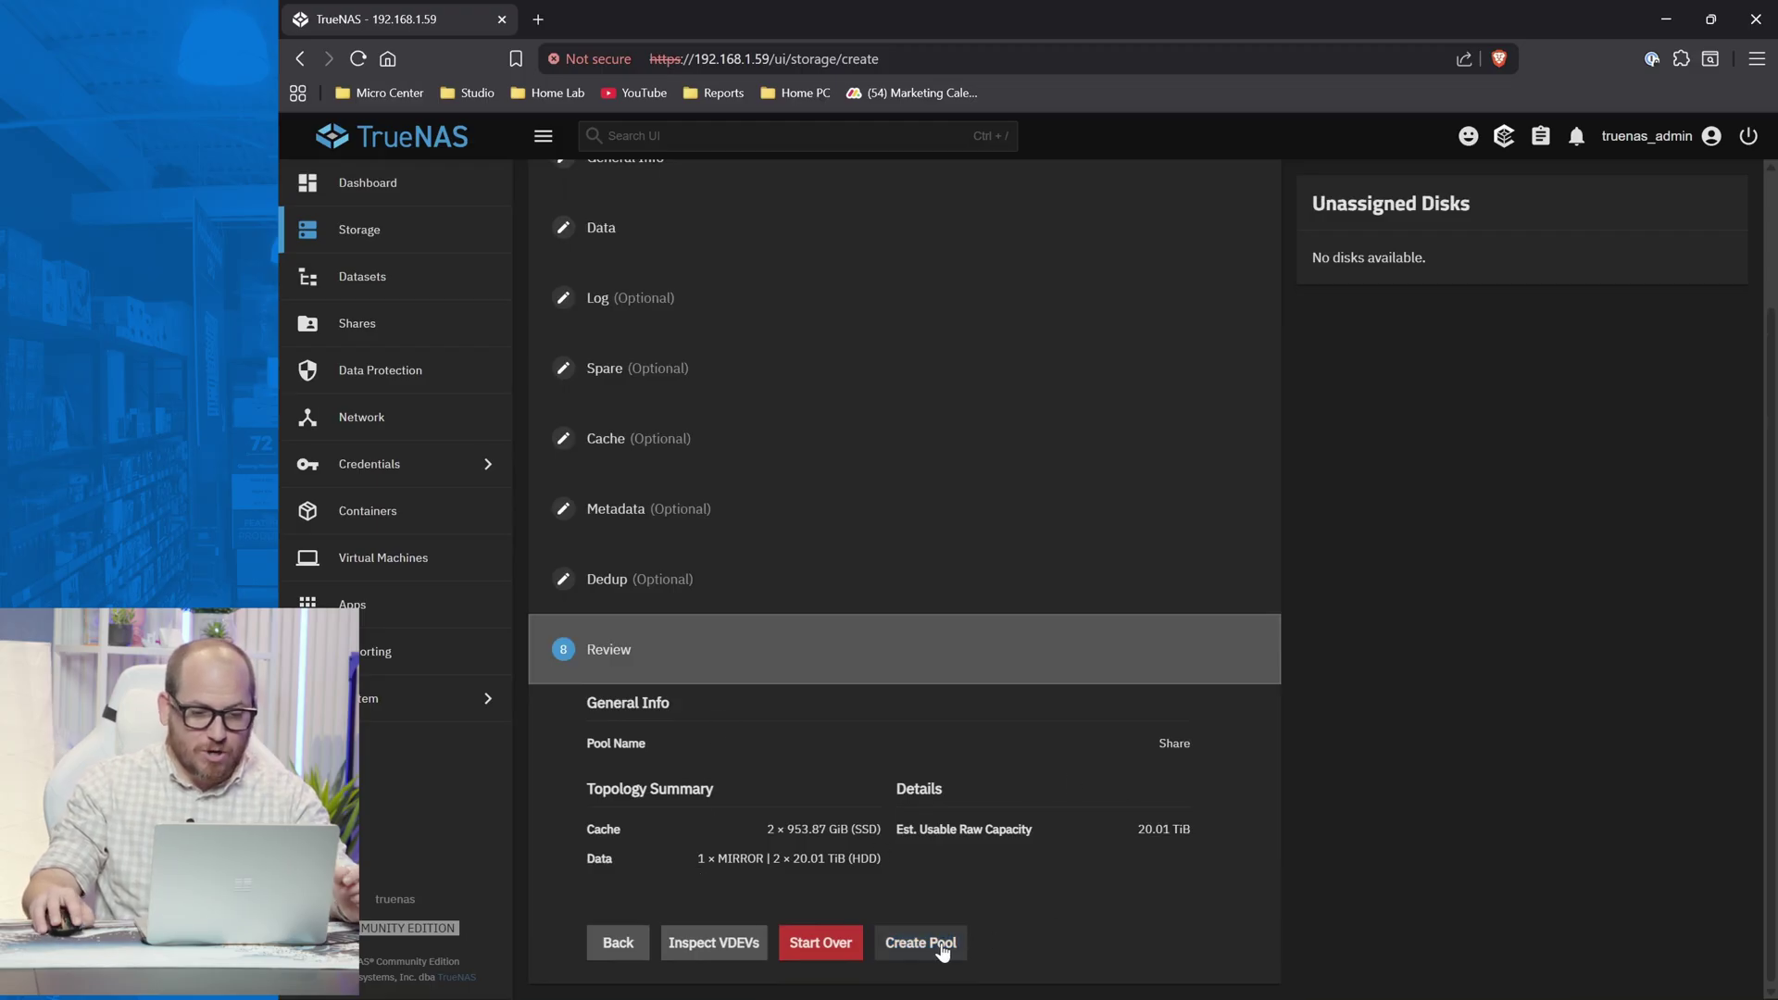
pyautogui.click(937, 952)
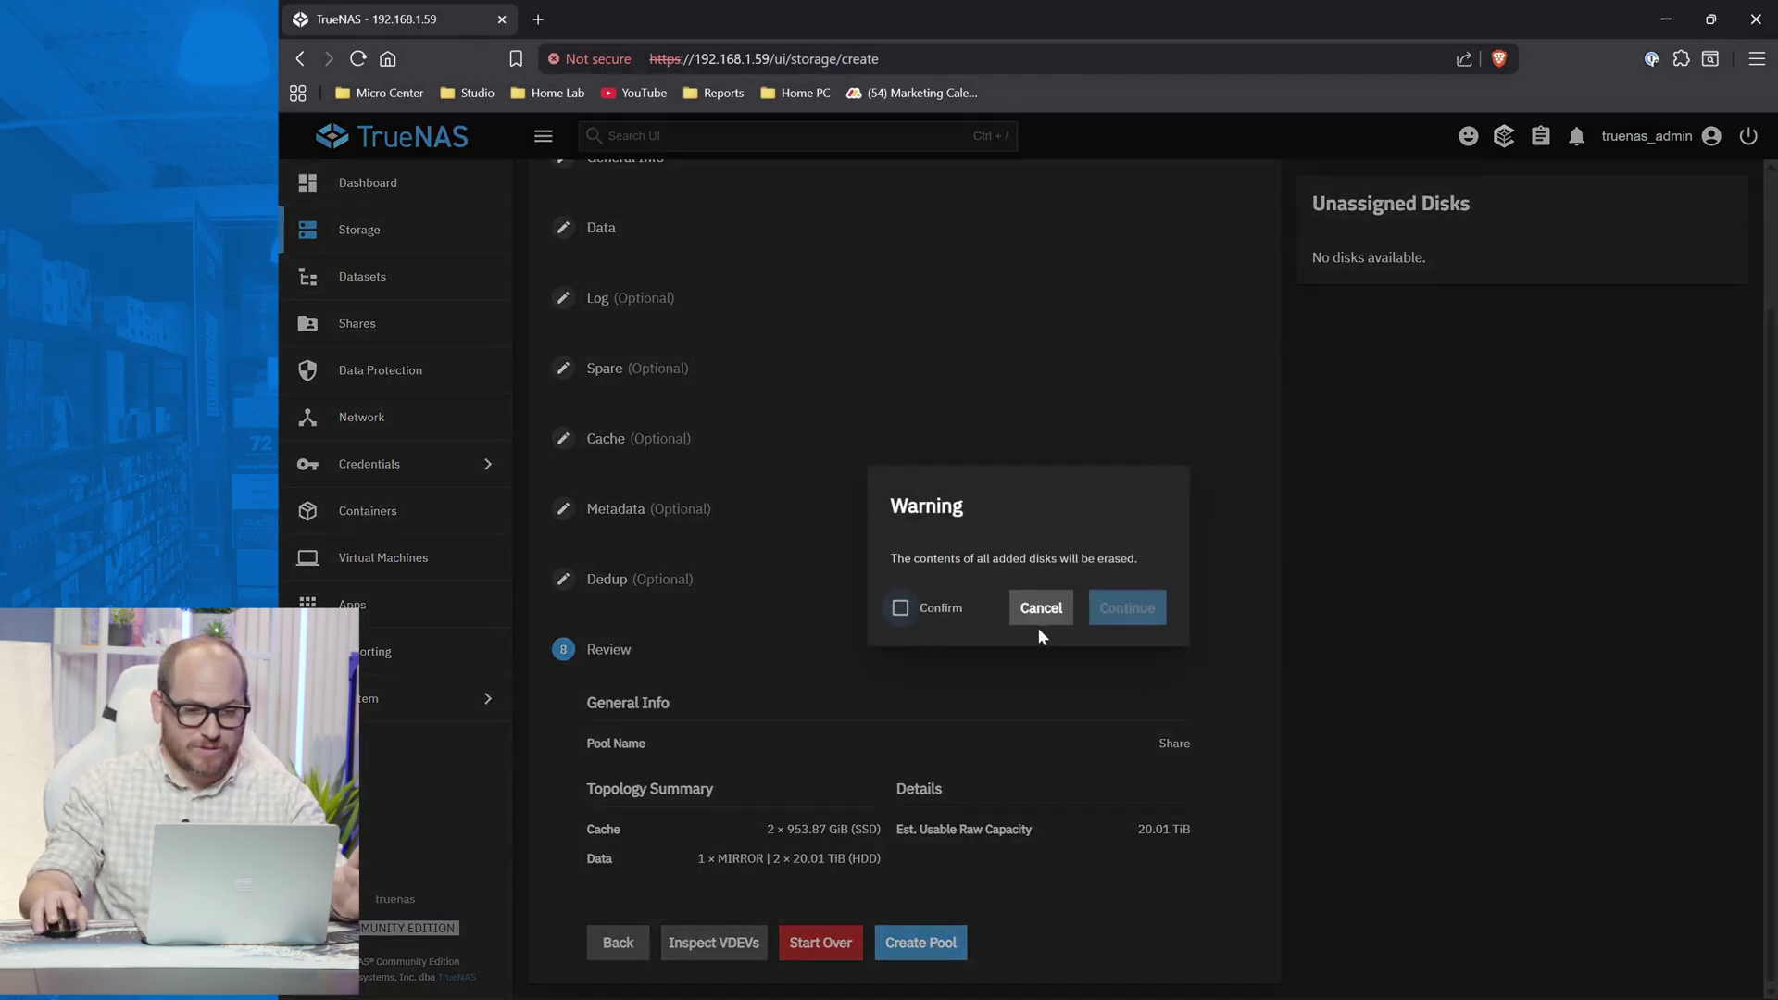
pyautogui.click(932, 611)
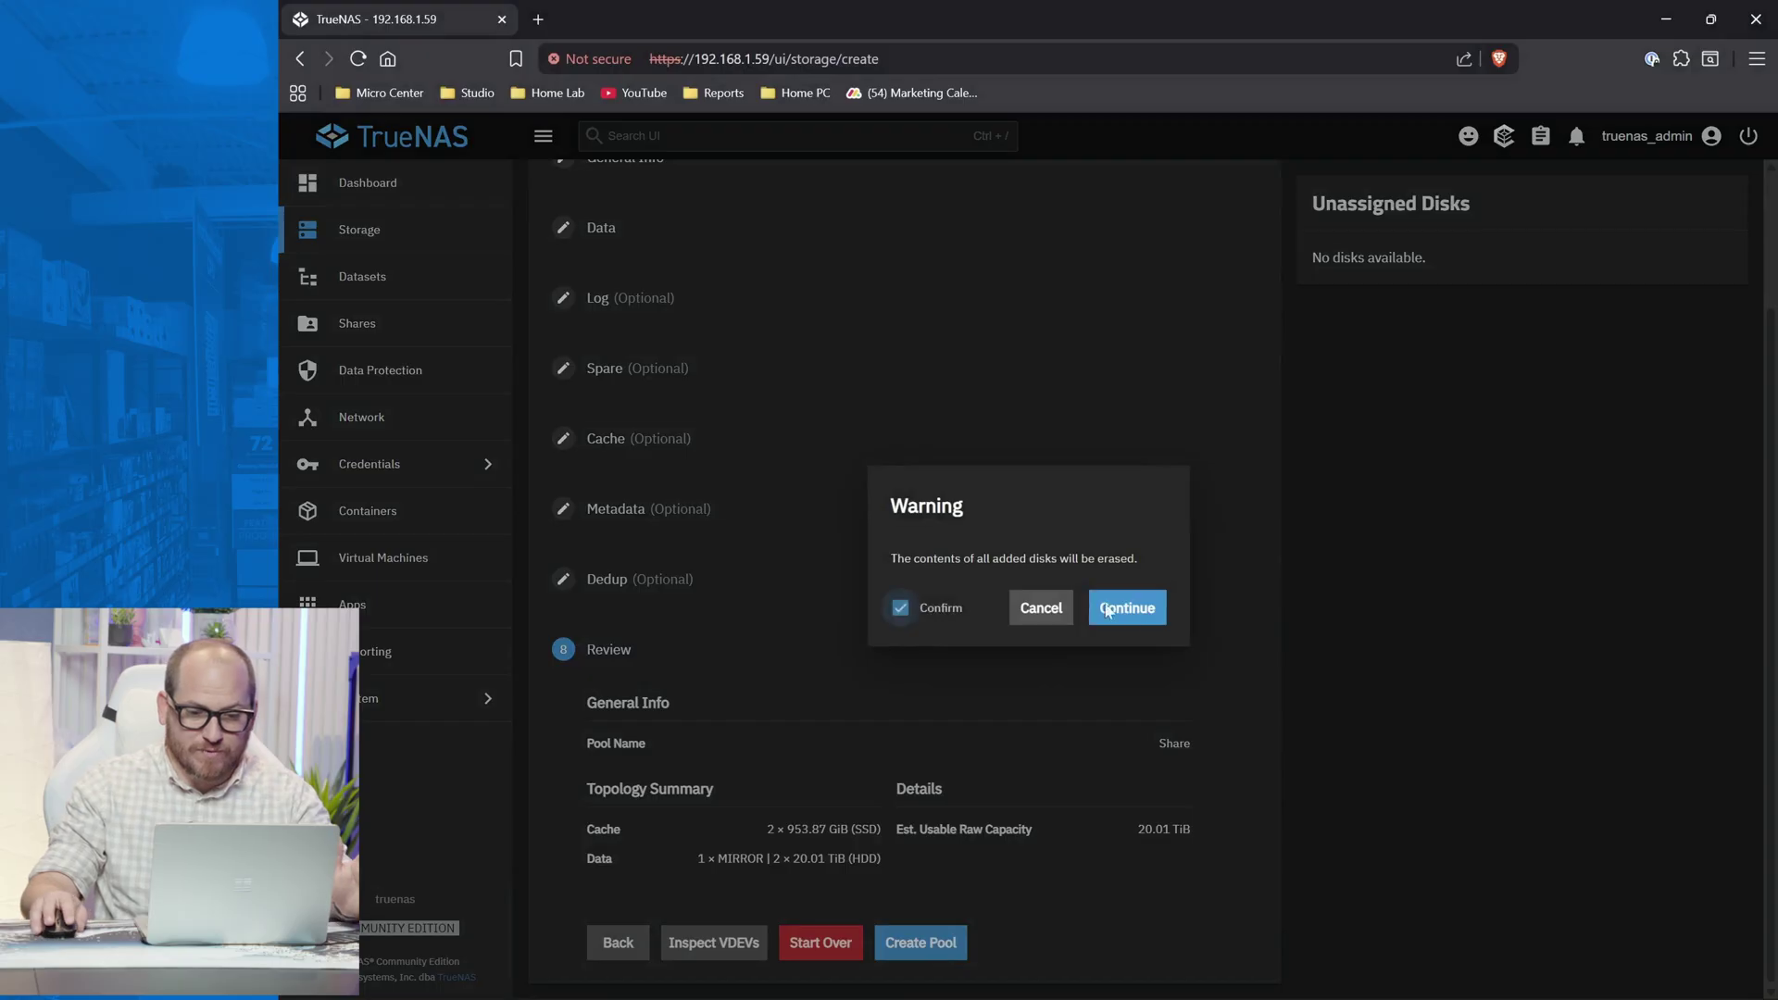
pyautogui.click(1135, 606)
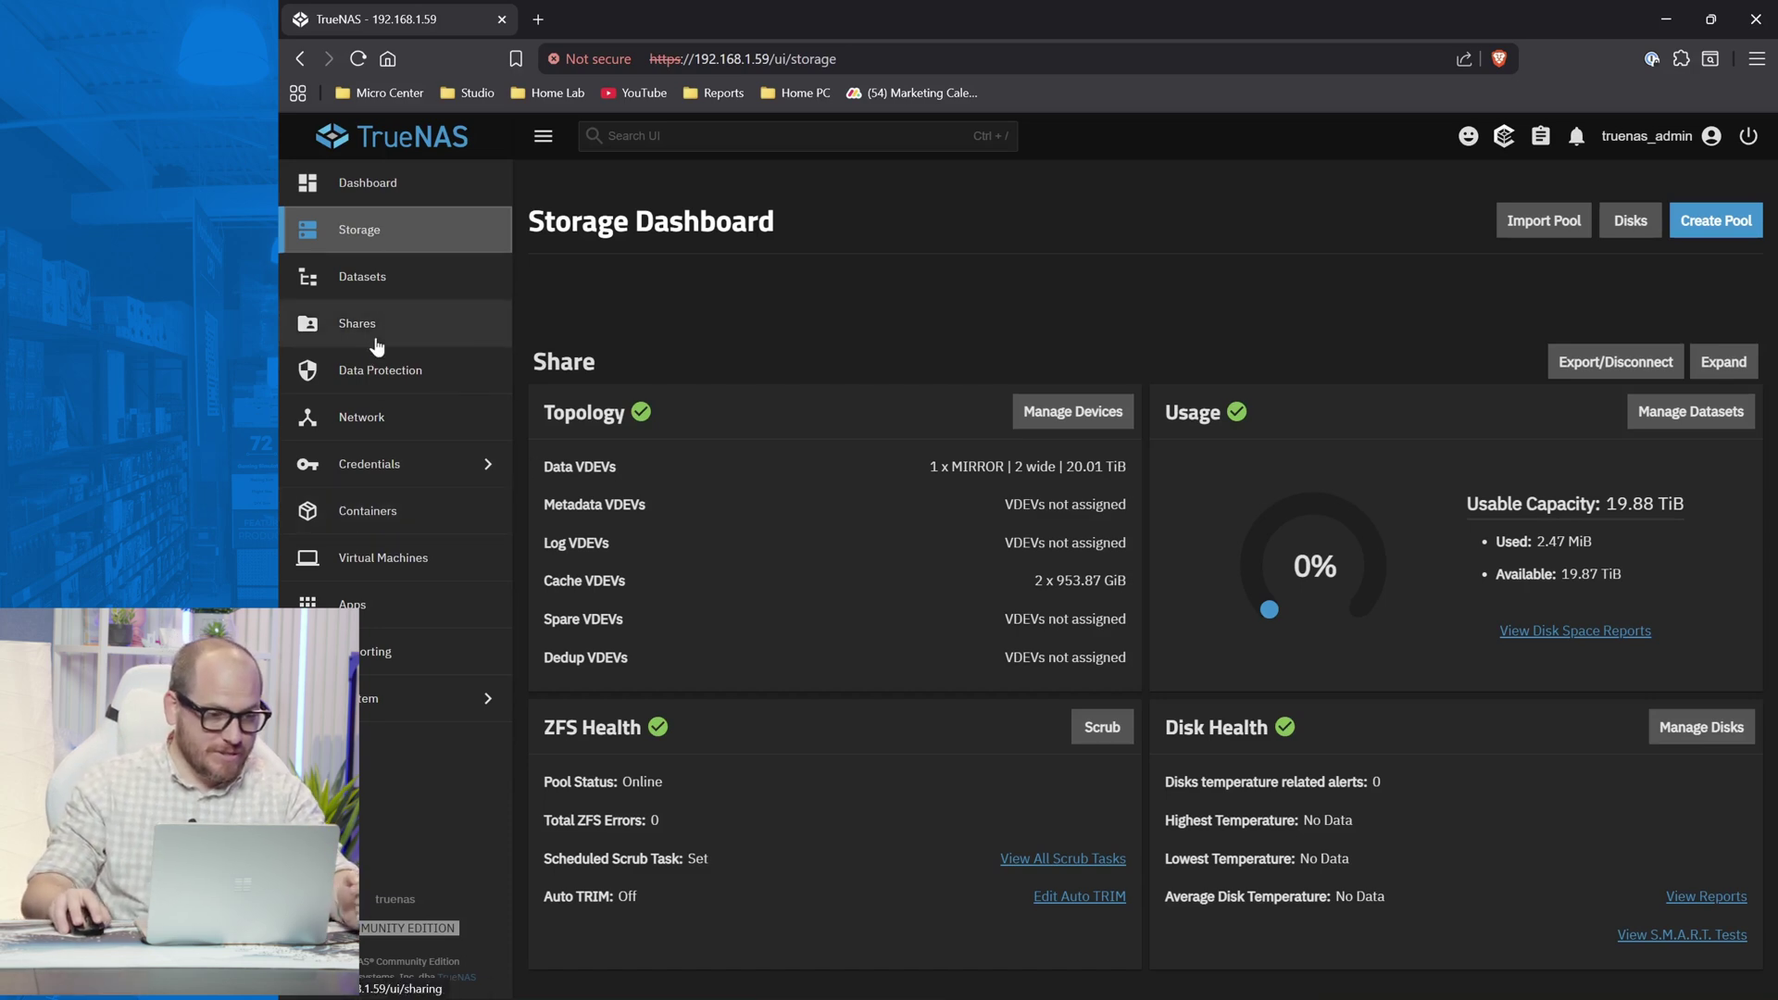
# - Under Credentials > Users, add a new user with their full name and a password
pyautogui.click(407, 463)
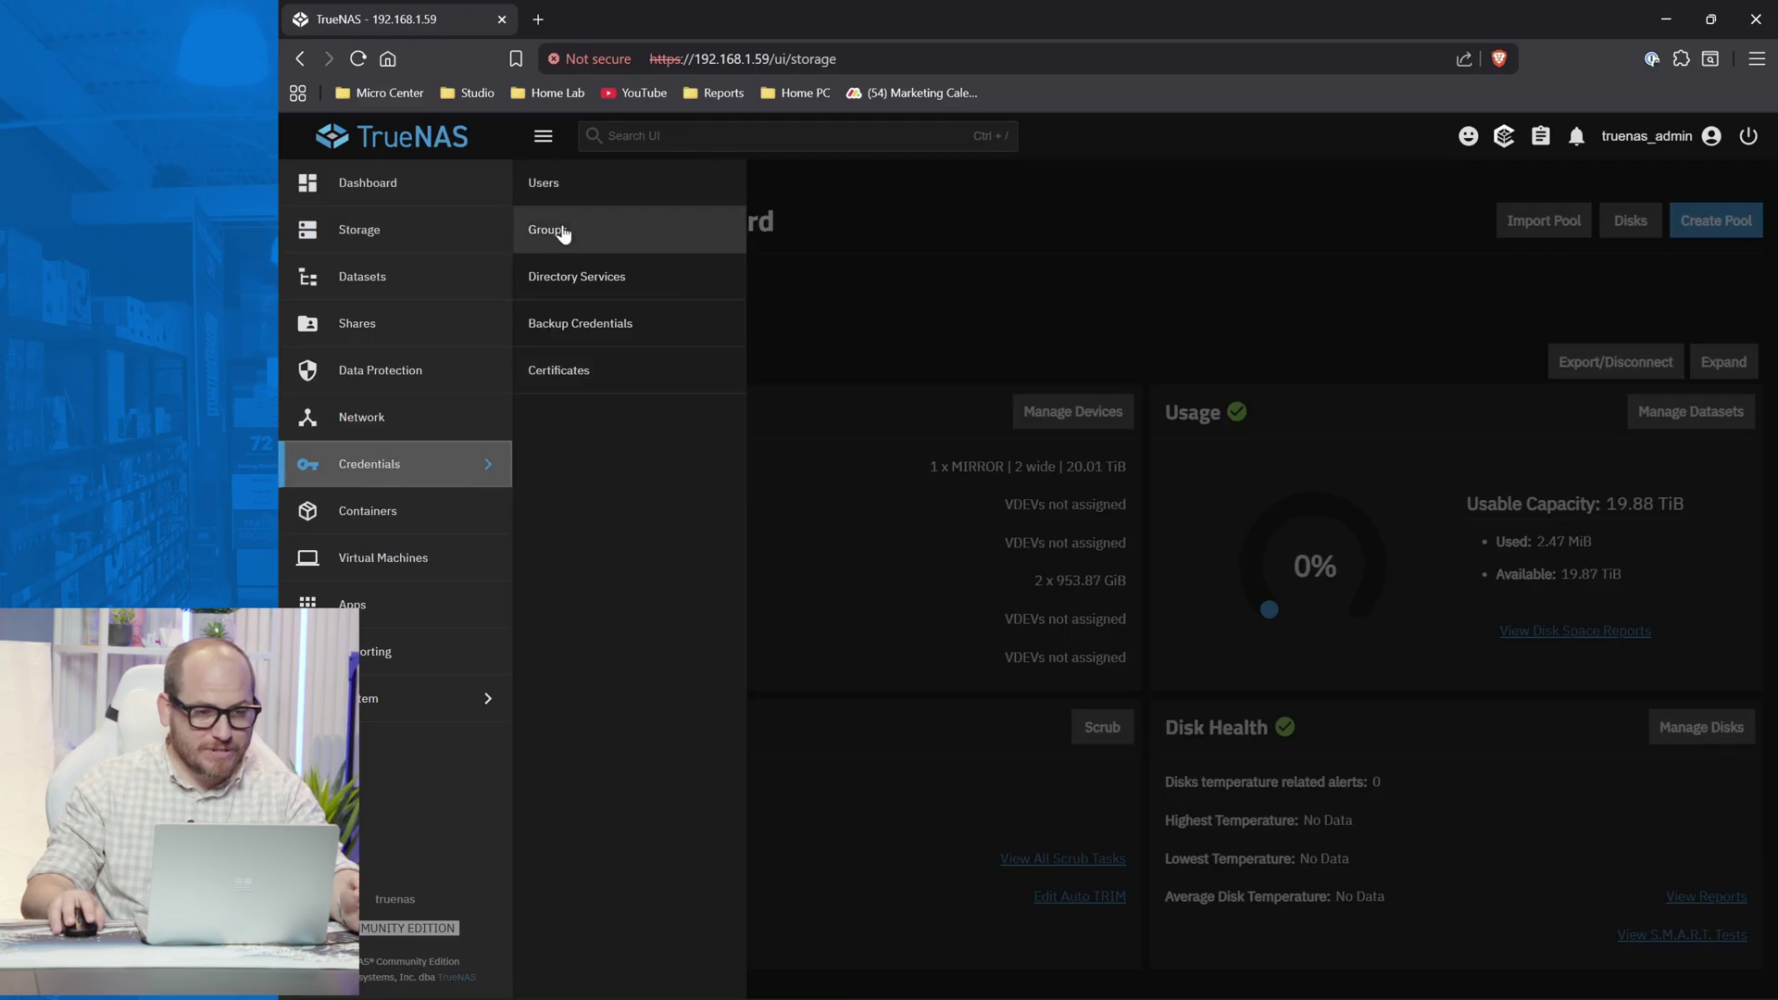
pyautogui.click(561, 199)
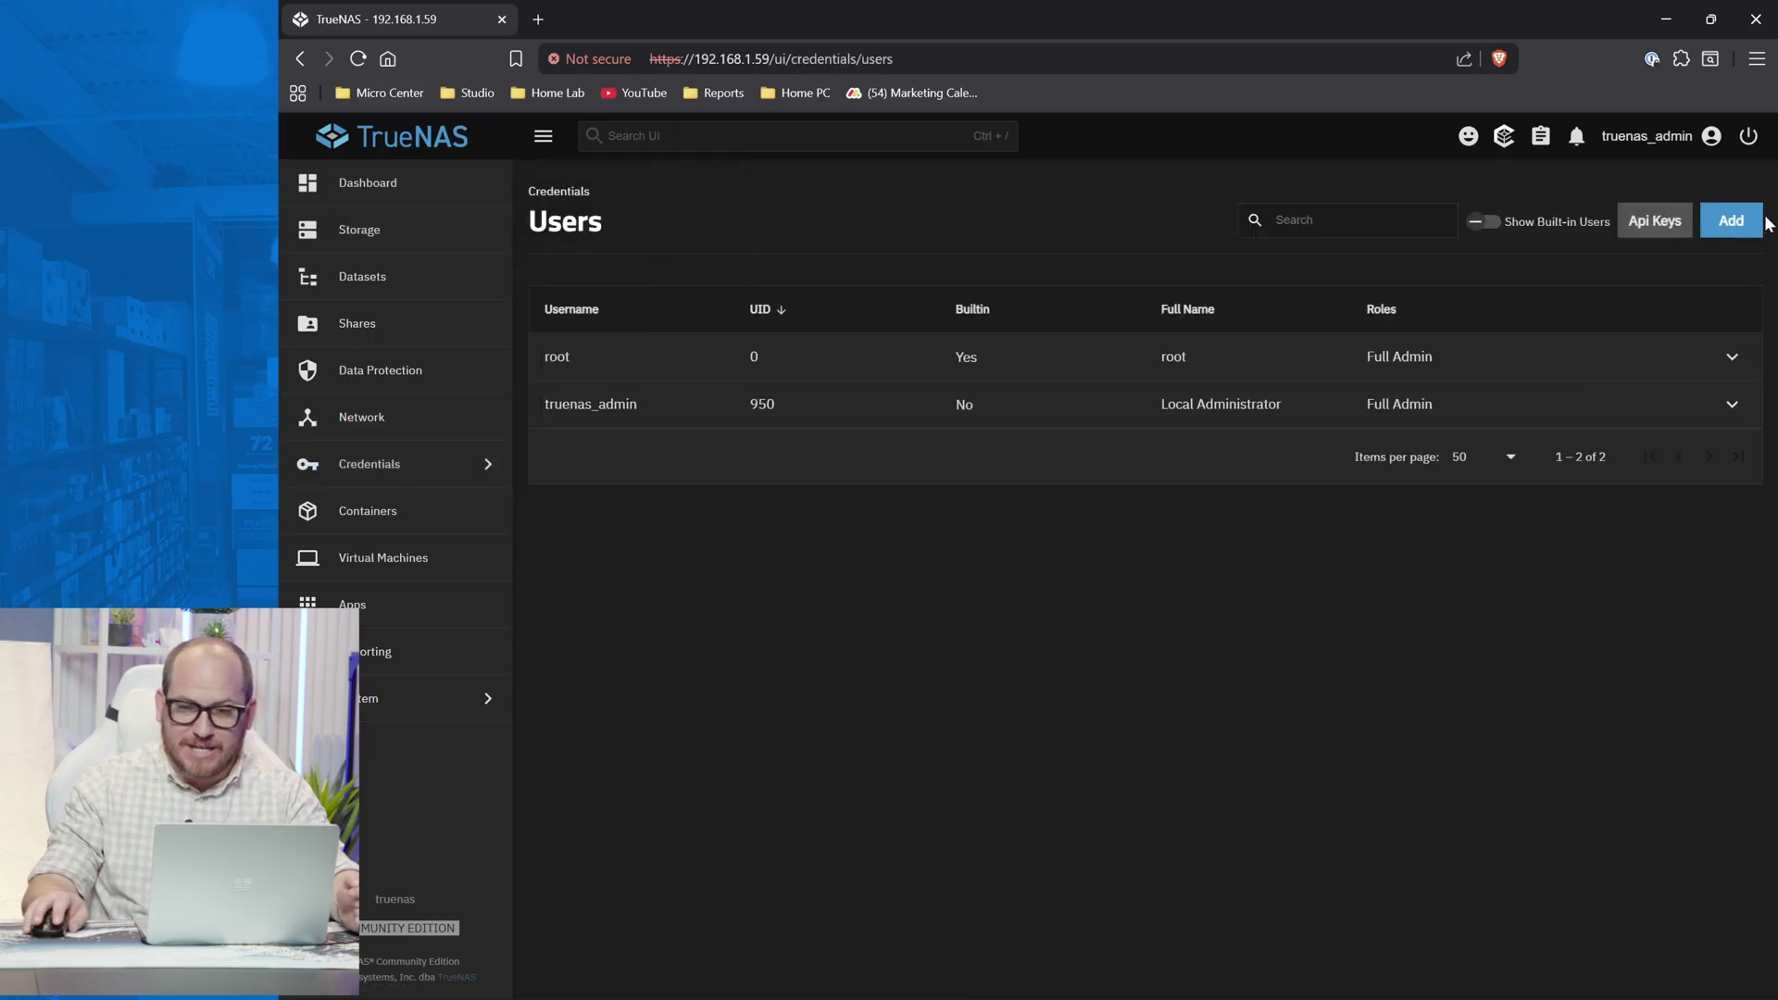
pyautogui.click(1731, 220)
pyautogui.click(1245, 347)
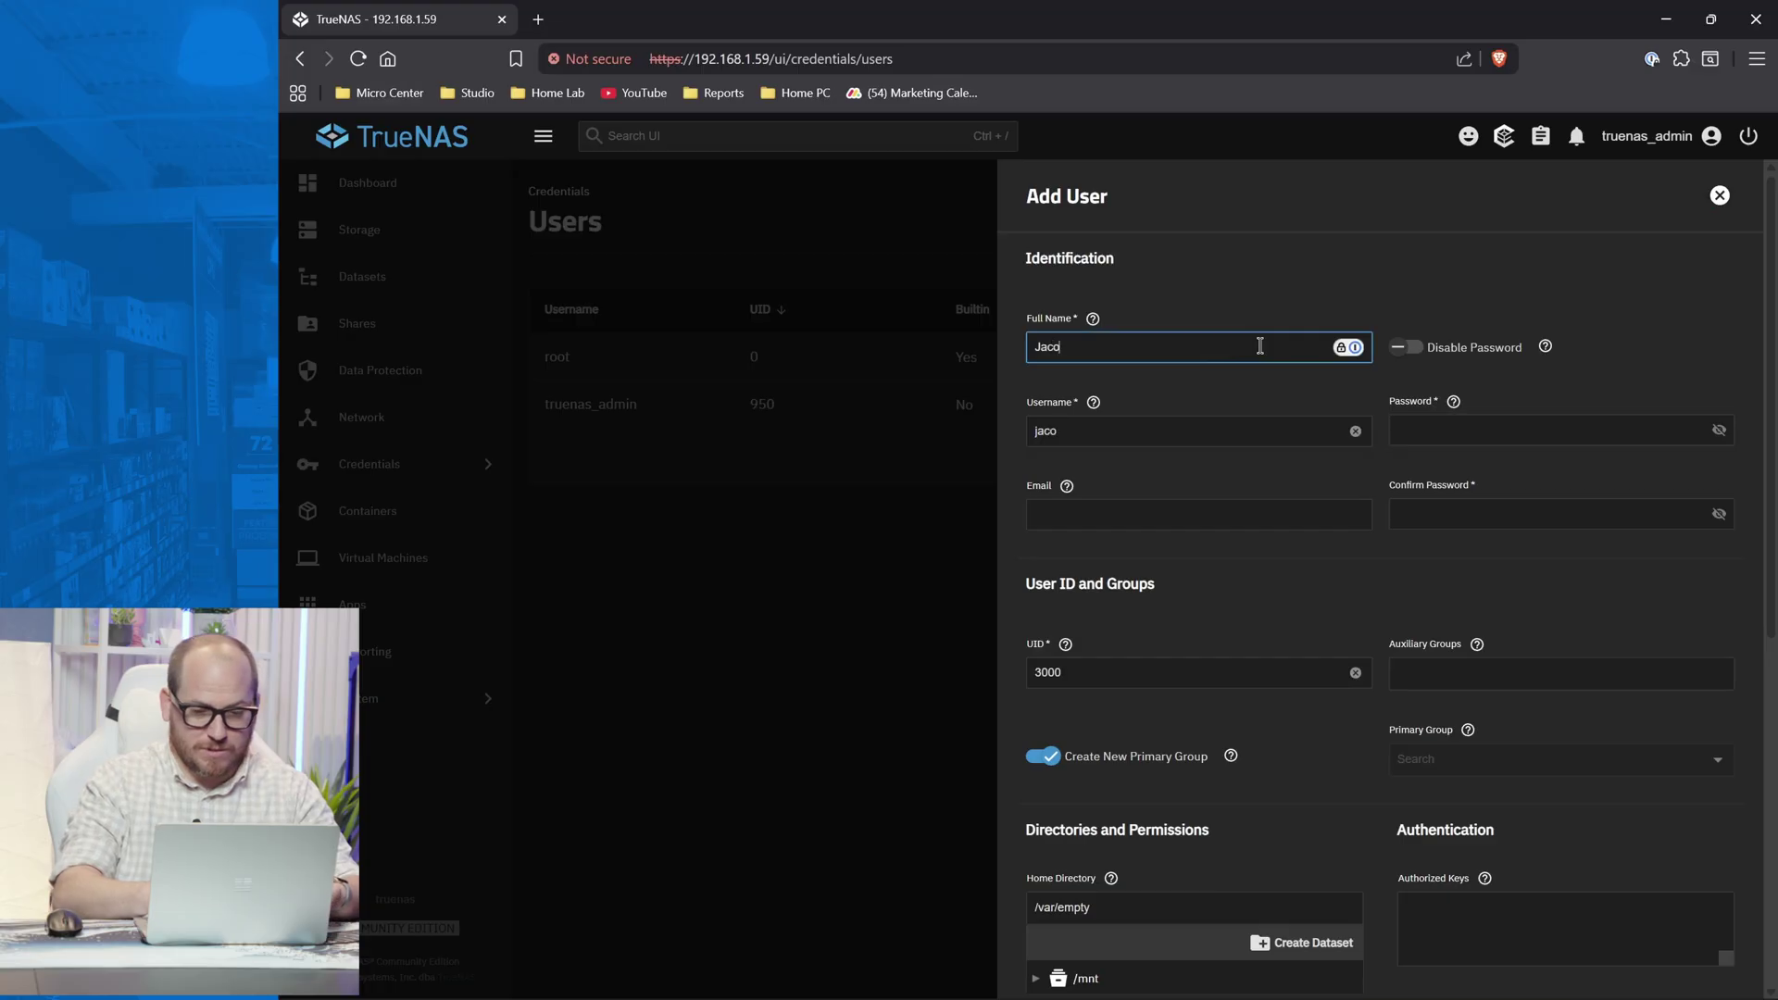
pyautogui.click(1480, 425)
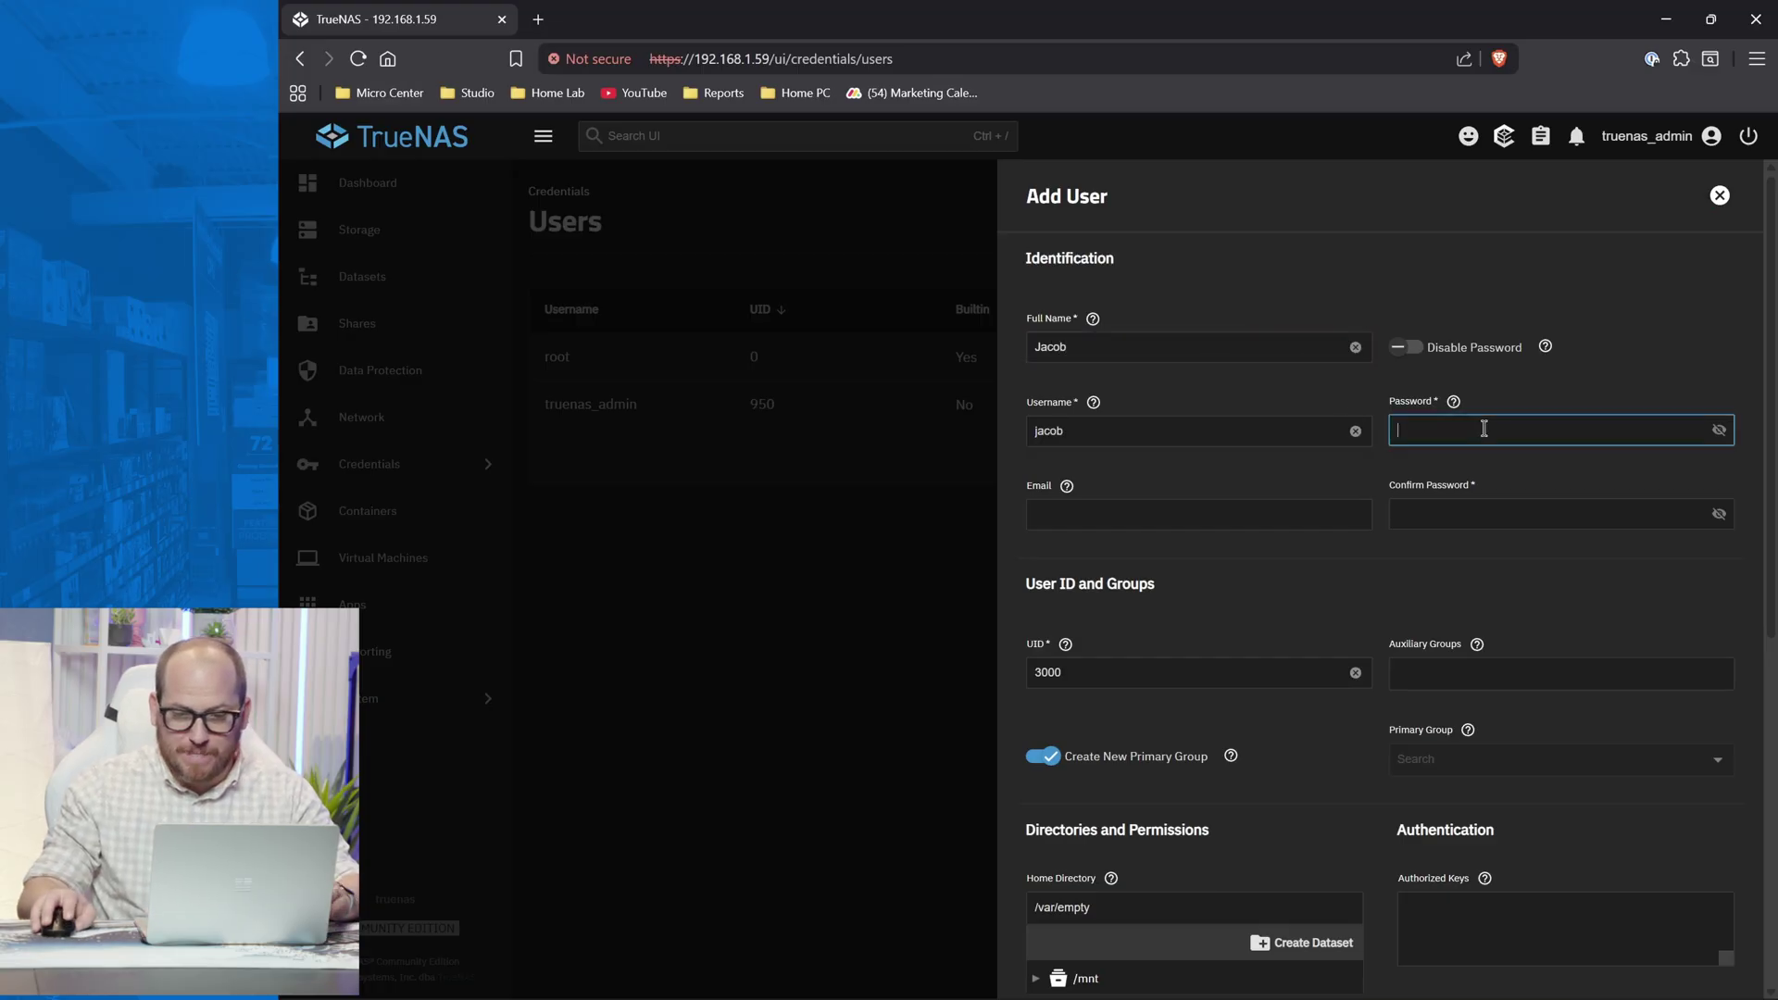
pyautogui.write('•••')
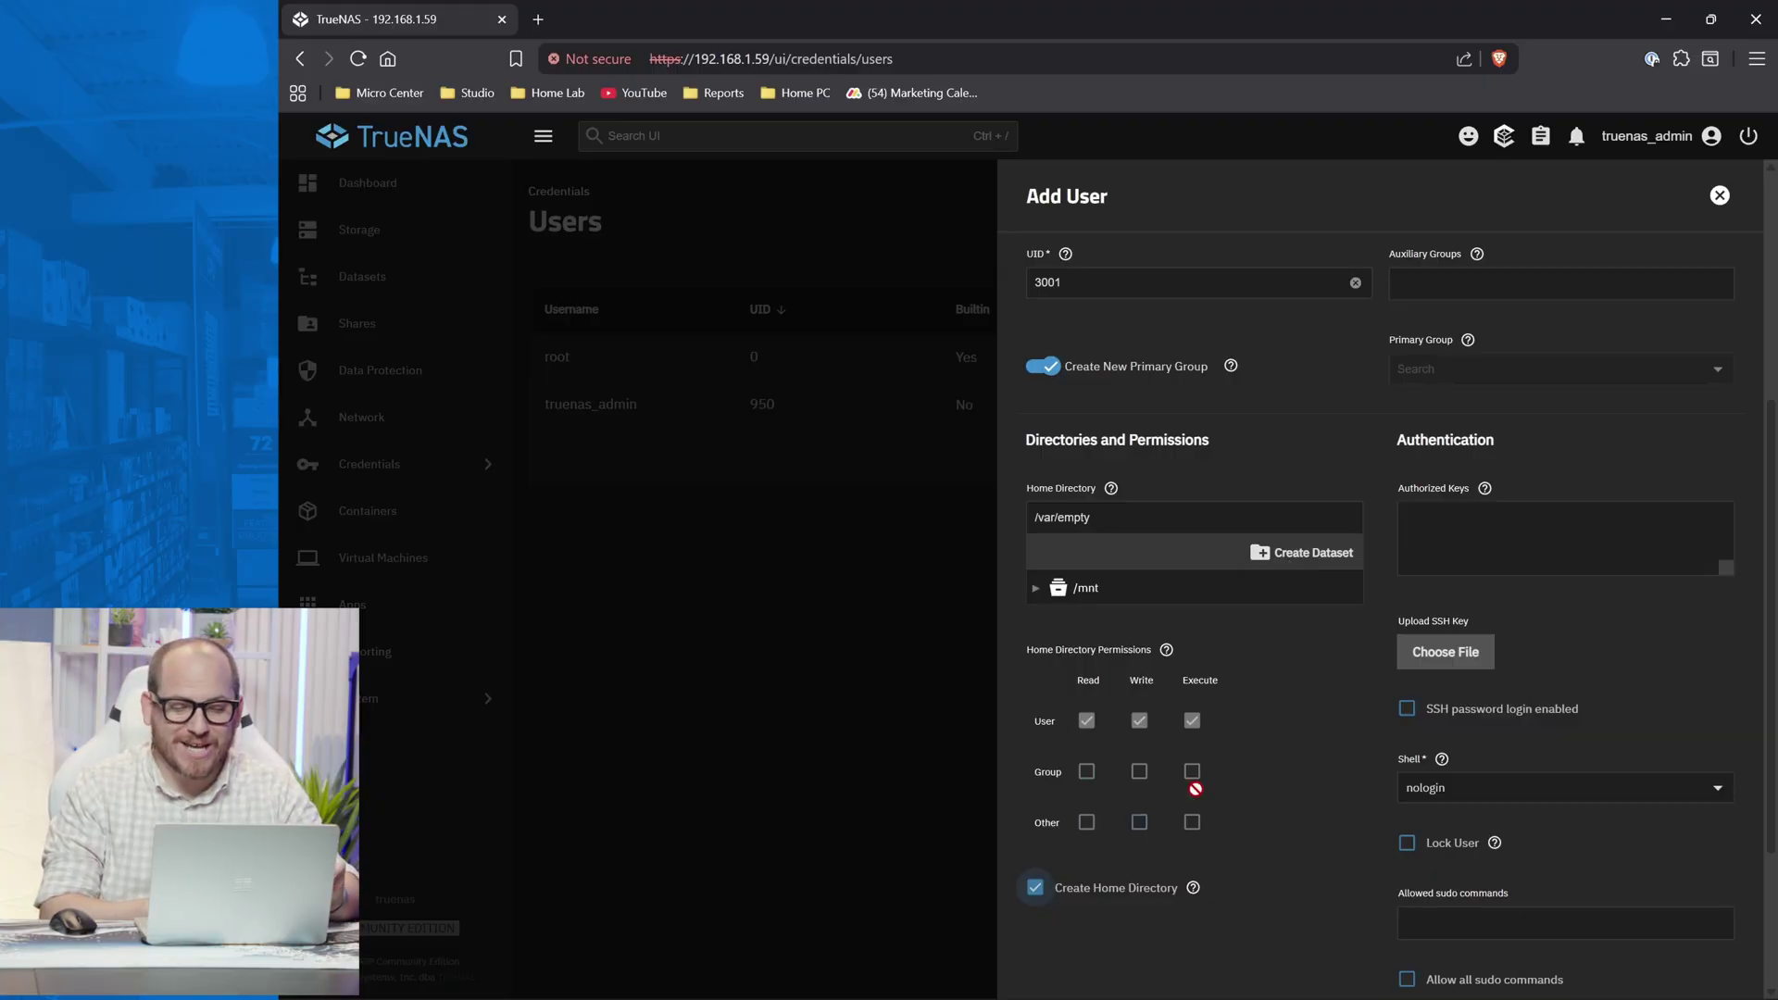
pyautogui.scroll(-3, 1280, 771)
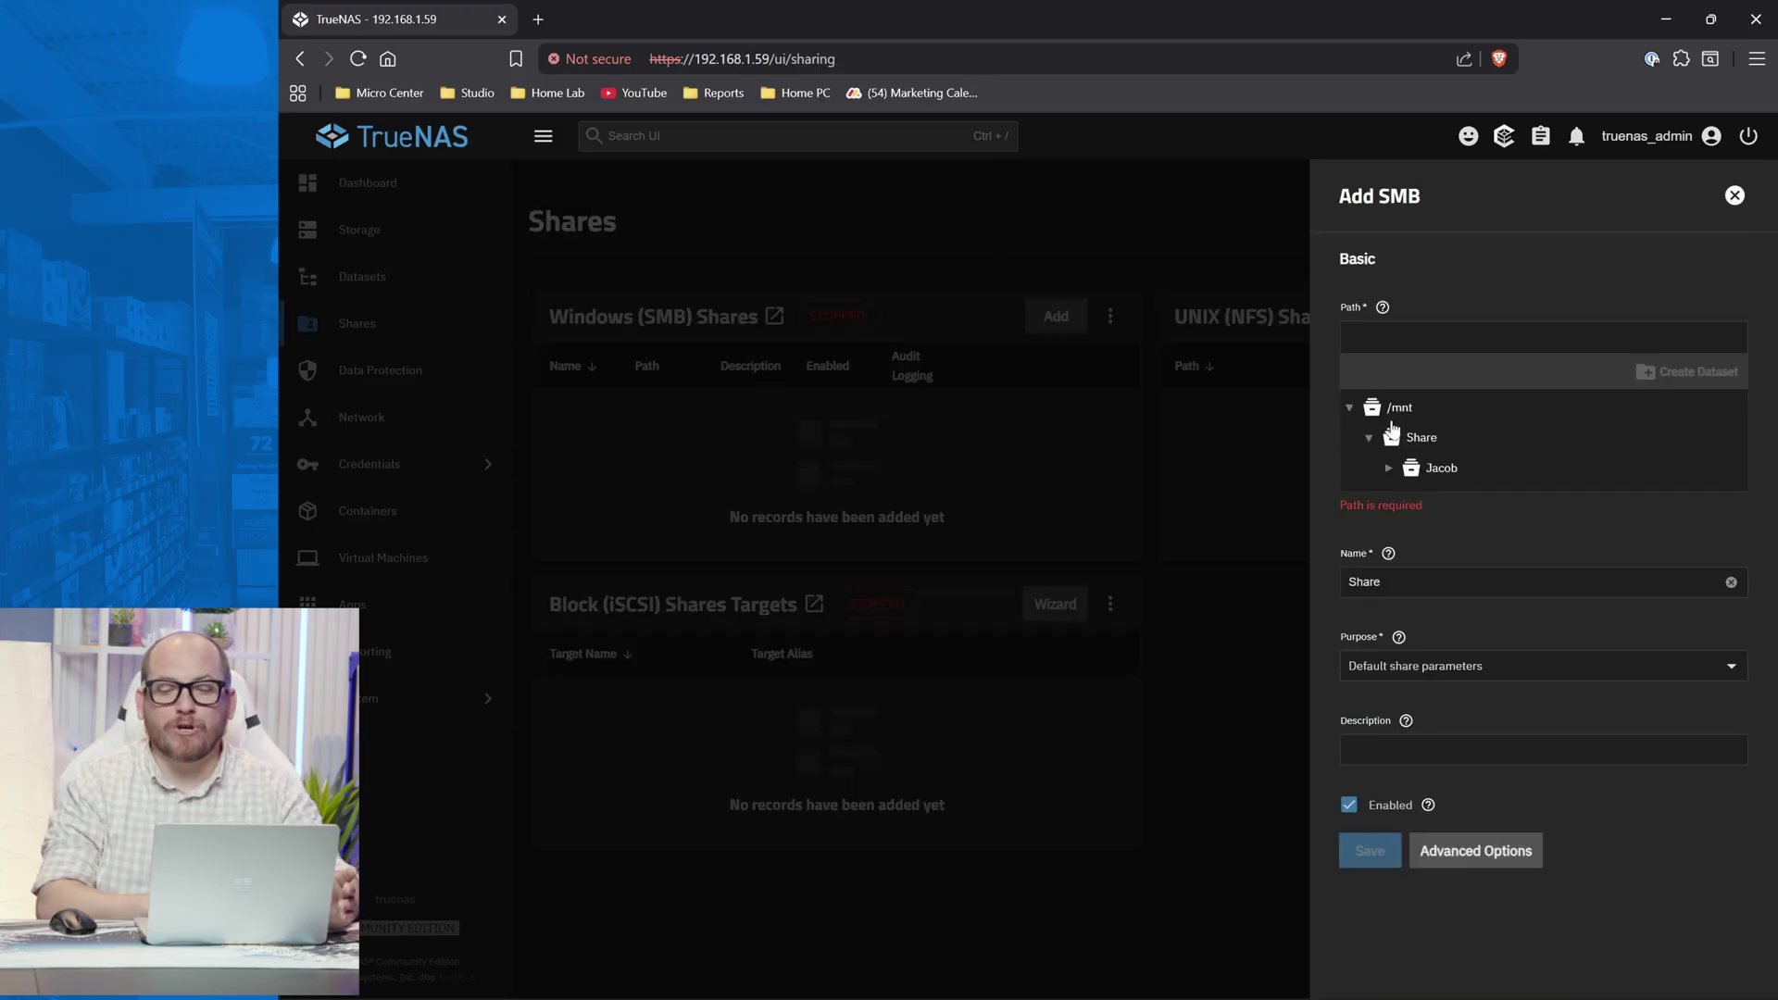
# - Share the user's home dataset under /mnt/Share over SMB, configure its ACL, and start SMB
pyautogui.click(1440, 469)
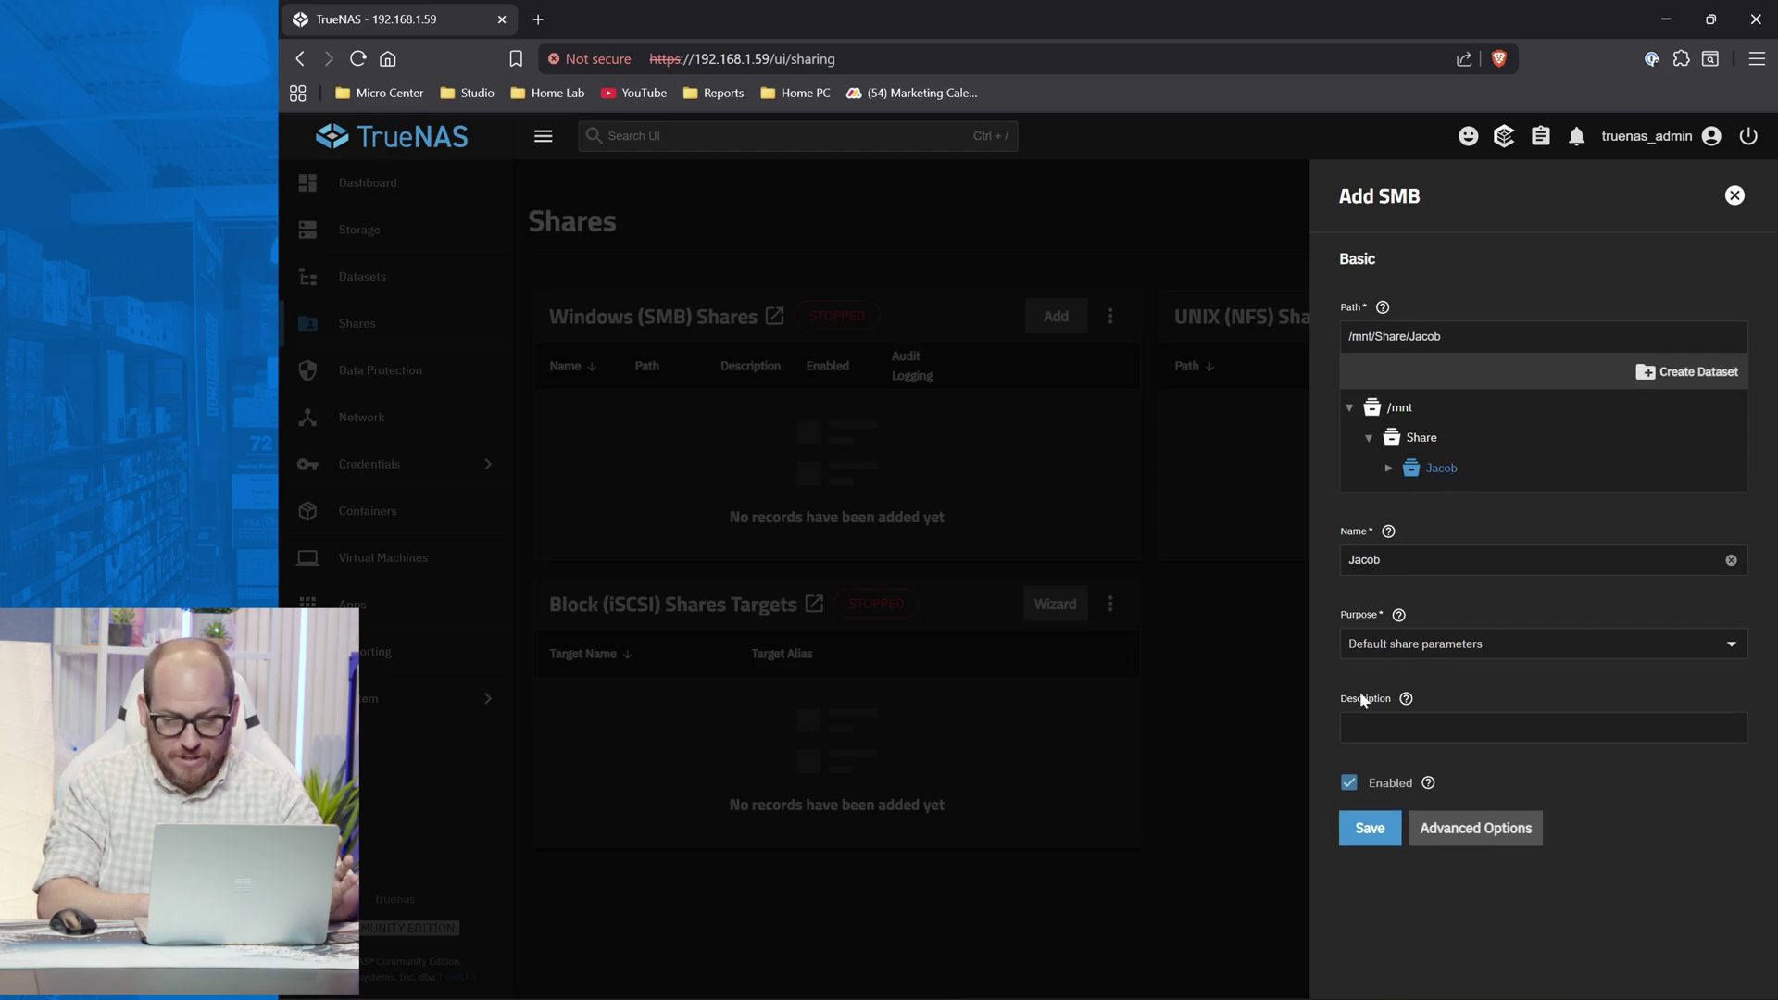
pyautogui.click(1361, 827)
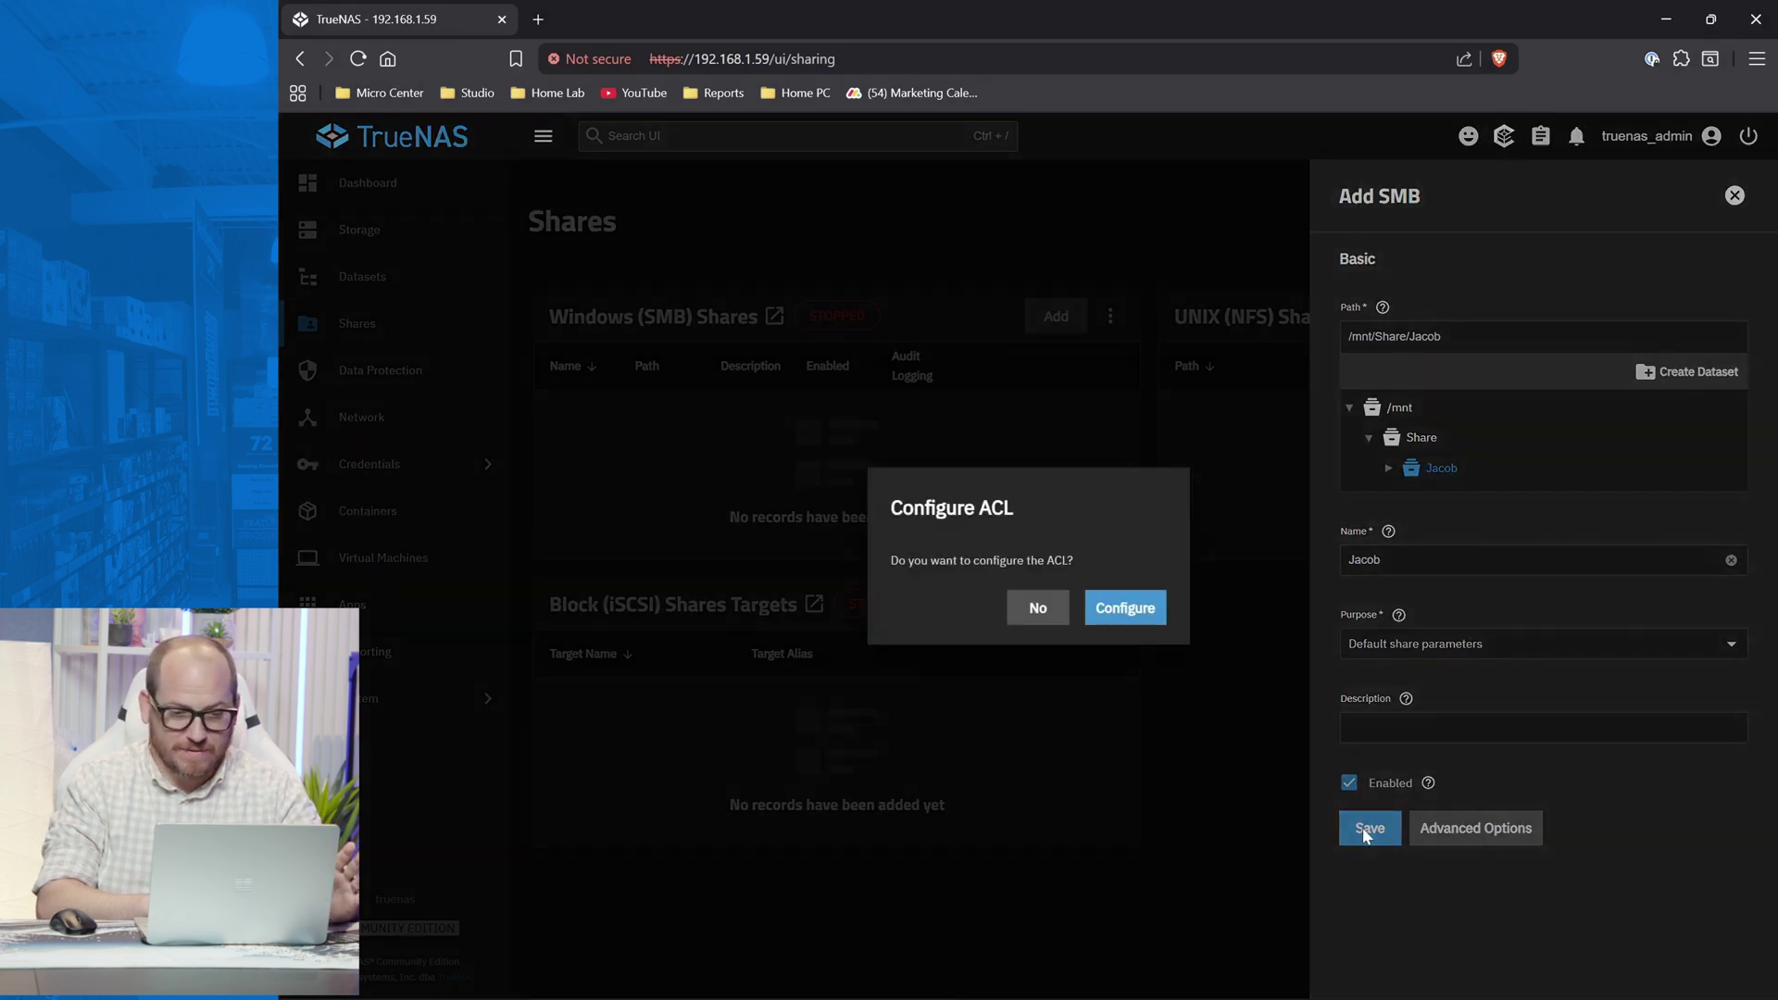
pyautogui.click(1149, 611)
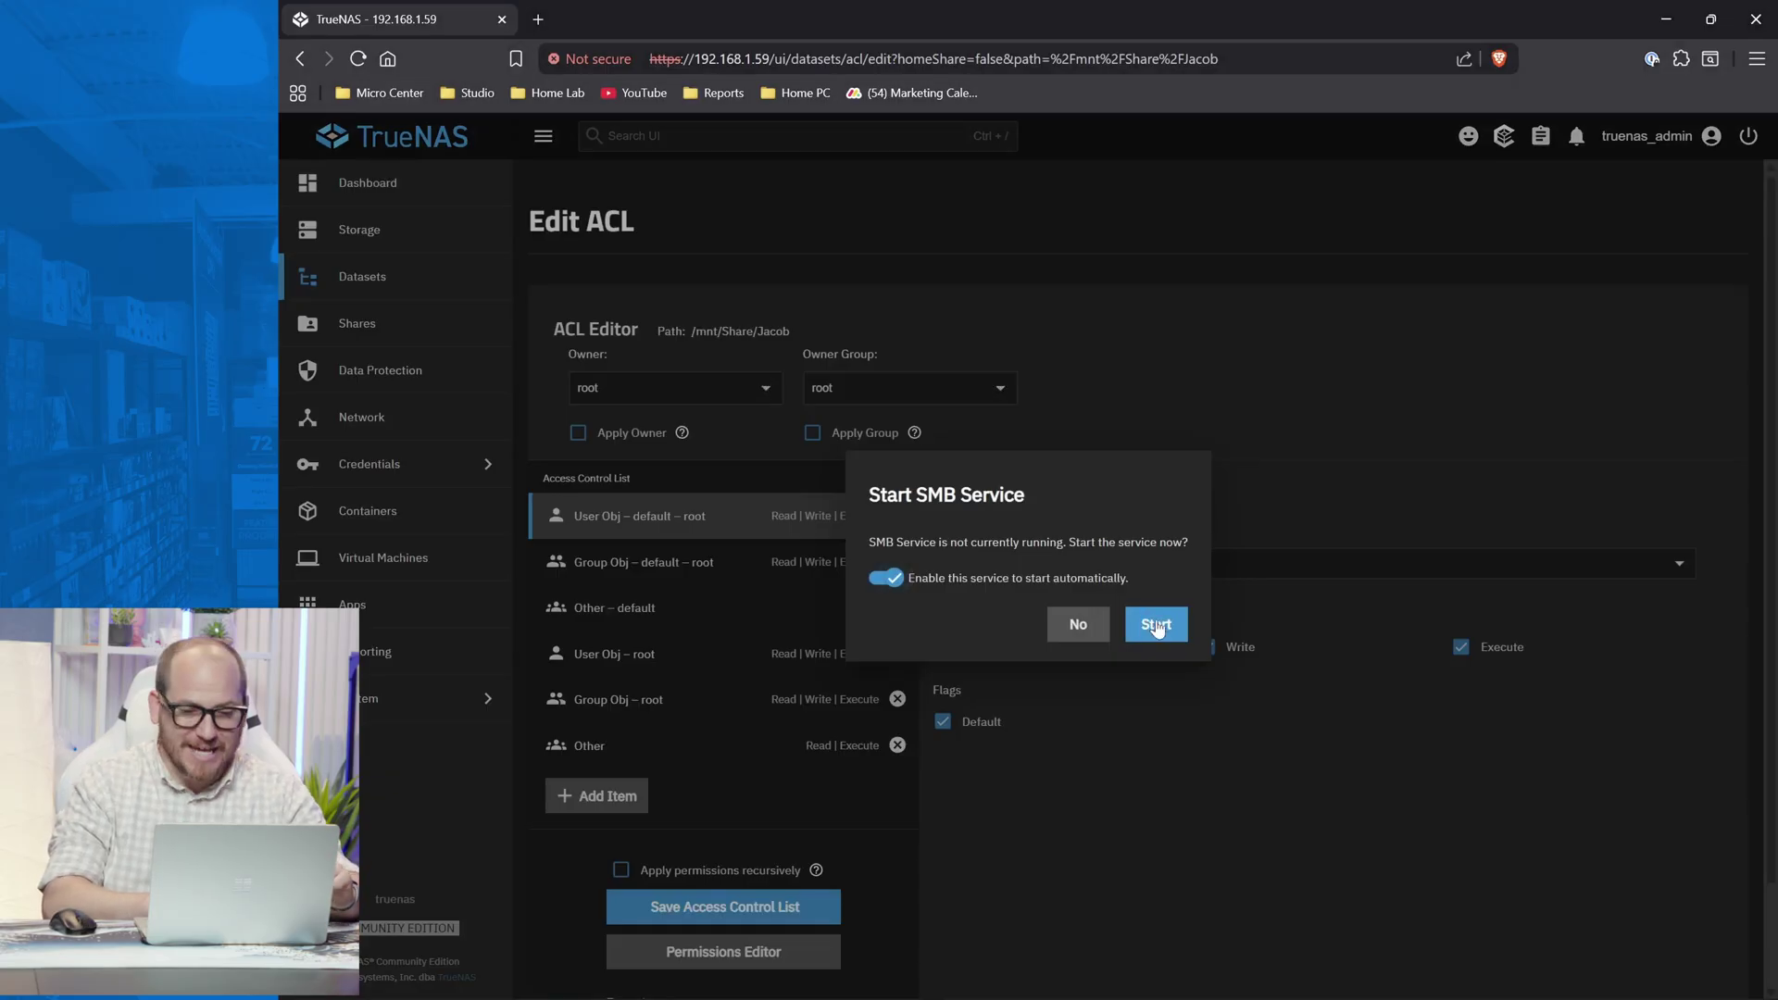
pyautogui.click(1155, 624)
pyautogui.hotkey('alt', 'Tab')
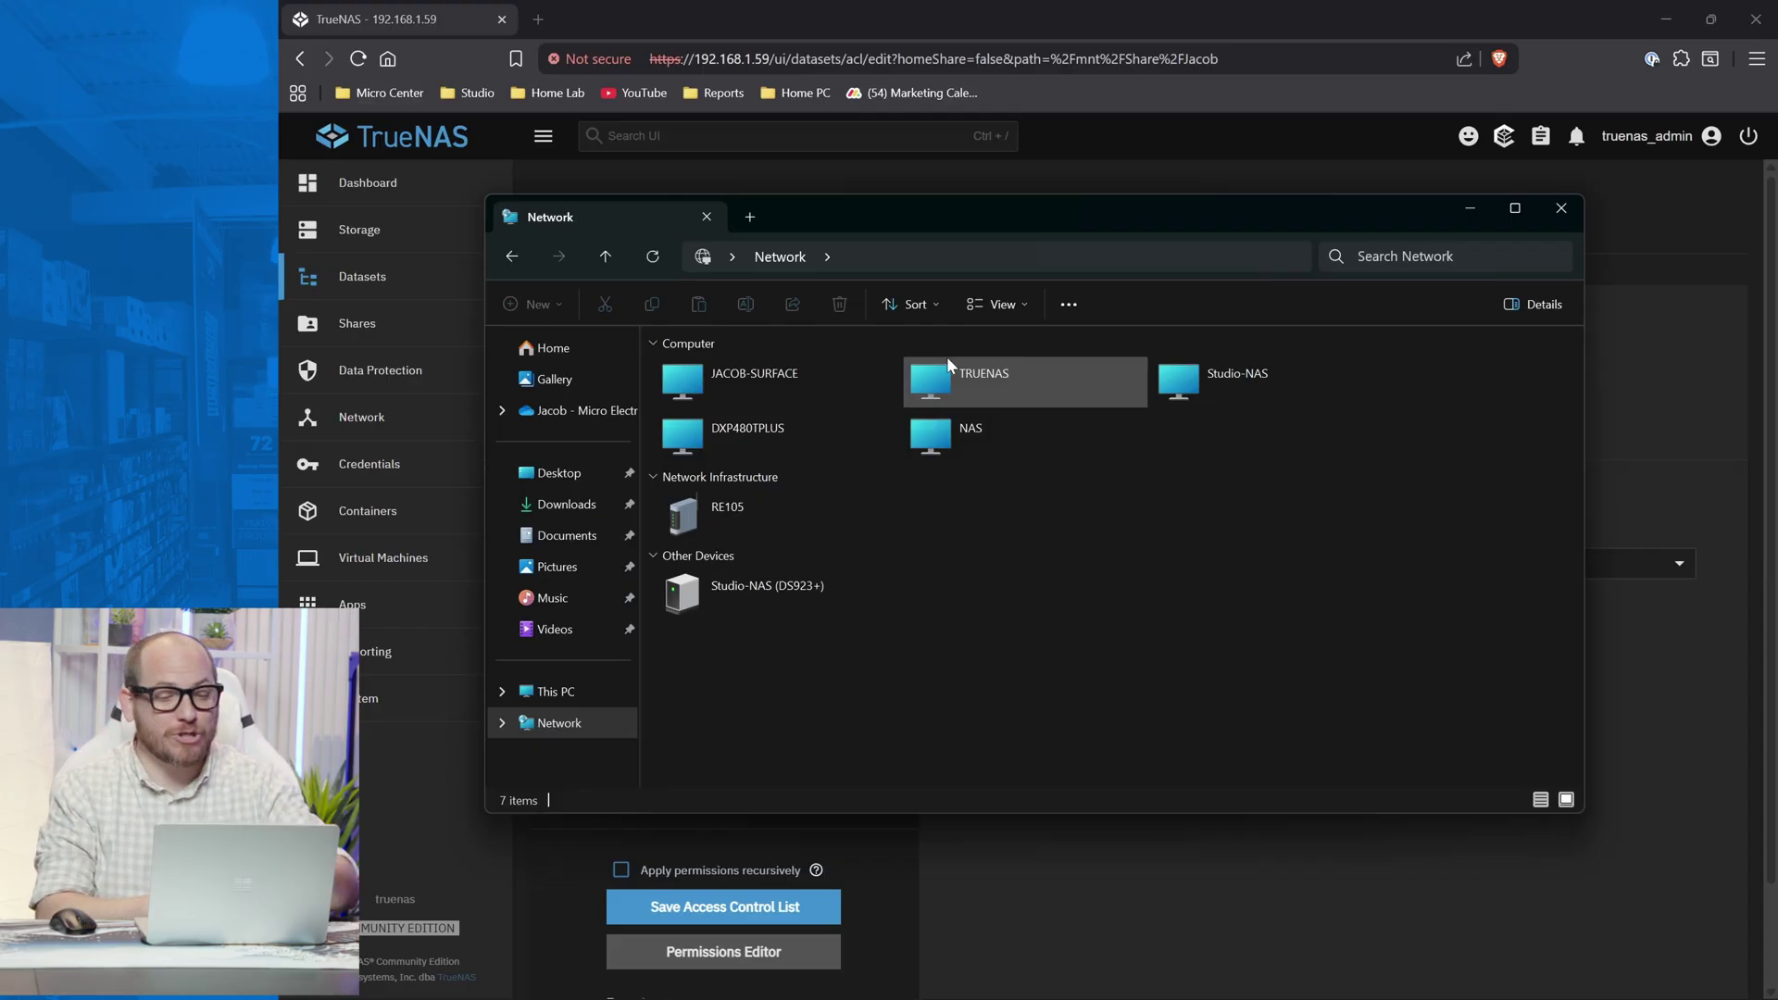
# - In Explorer's Network view, open TRUENAS and then the user's home share
pyautogui.doubleClick(946, 358)
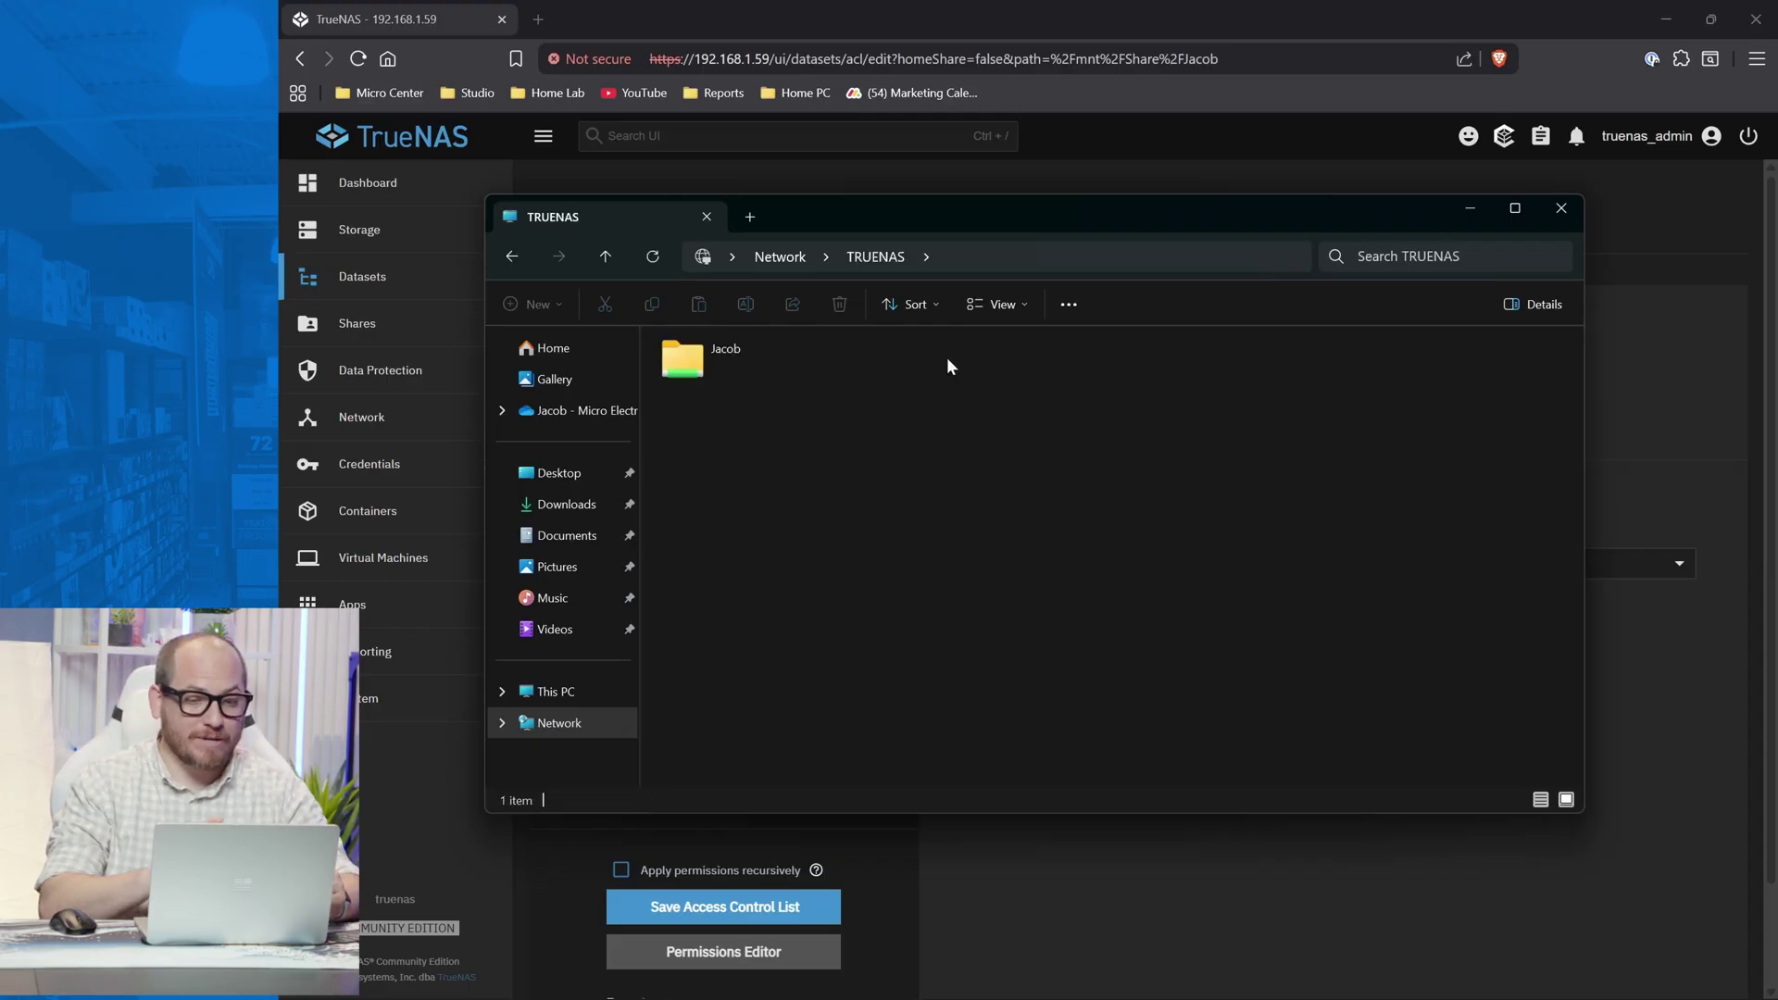
pyautogui.doubleClick(708, 359)
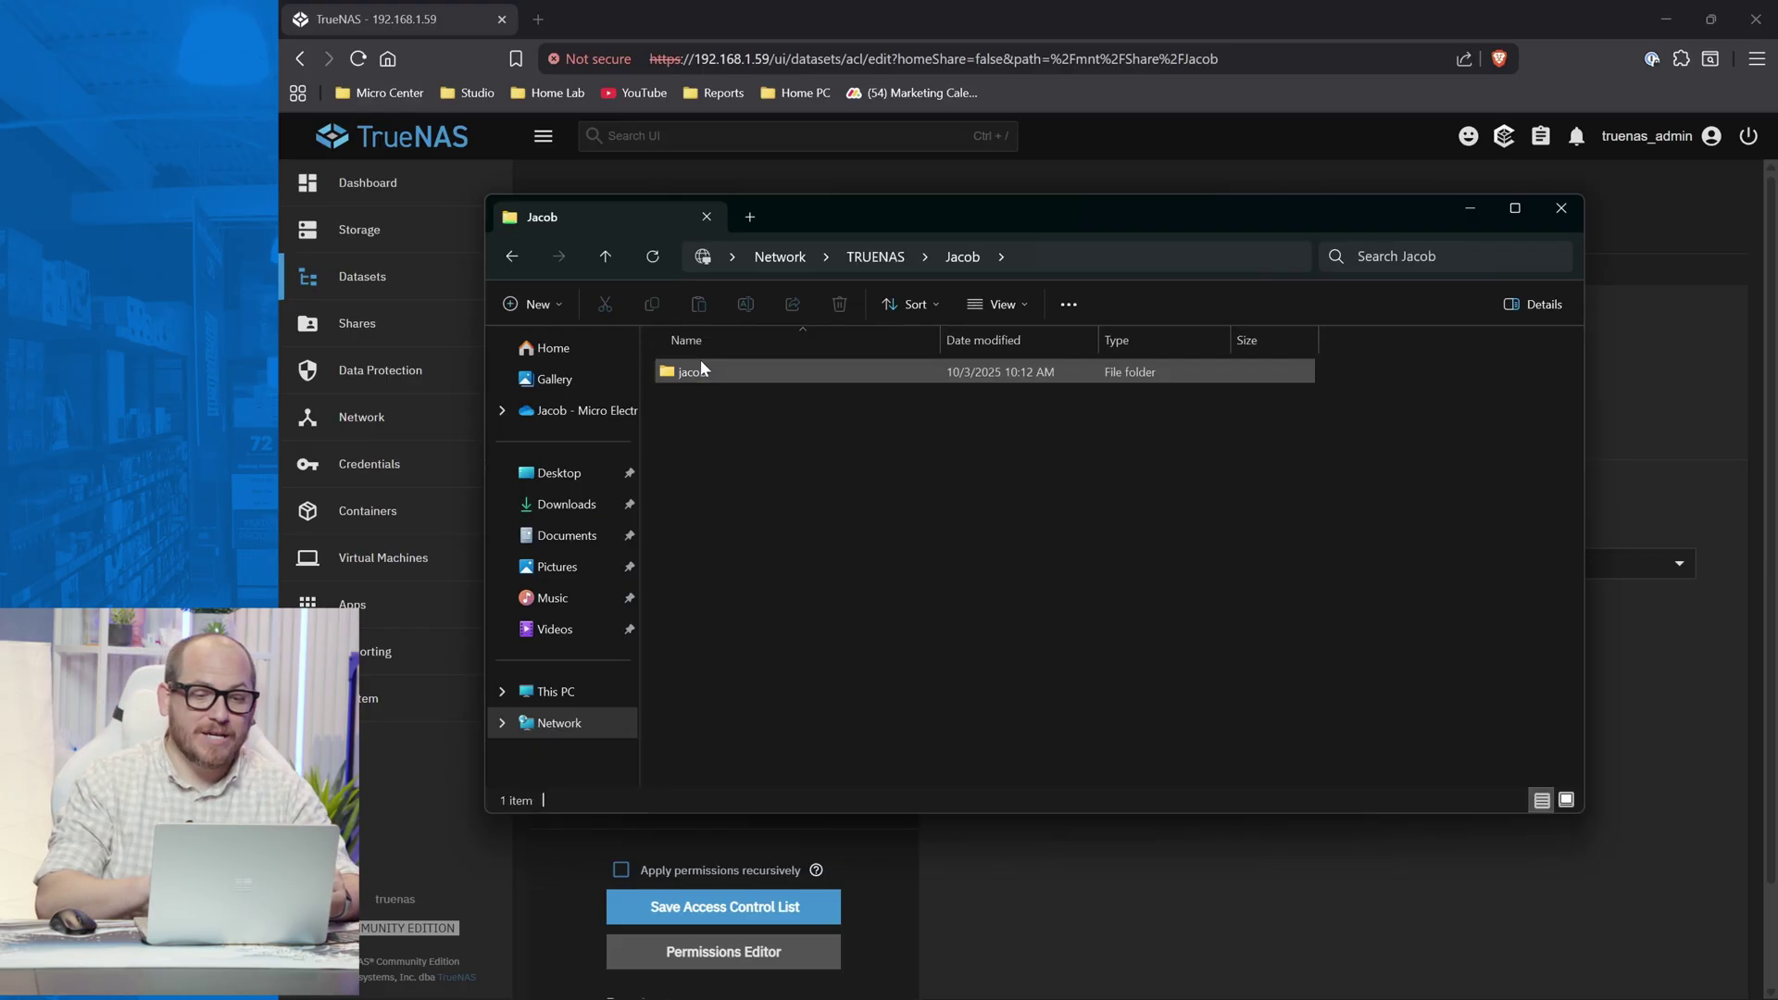